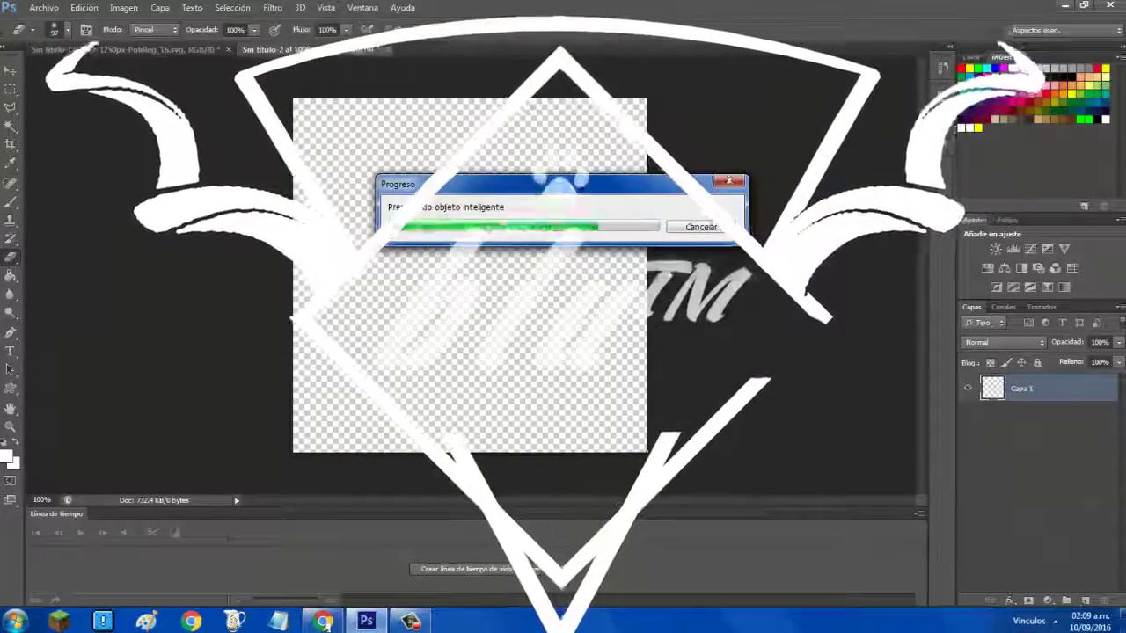
Stretch the placed street photo to fill the whole canvas and commit the transform
left_click_drag(469, 409, 469, 451)
key("Return")
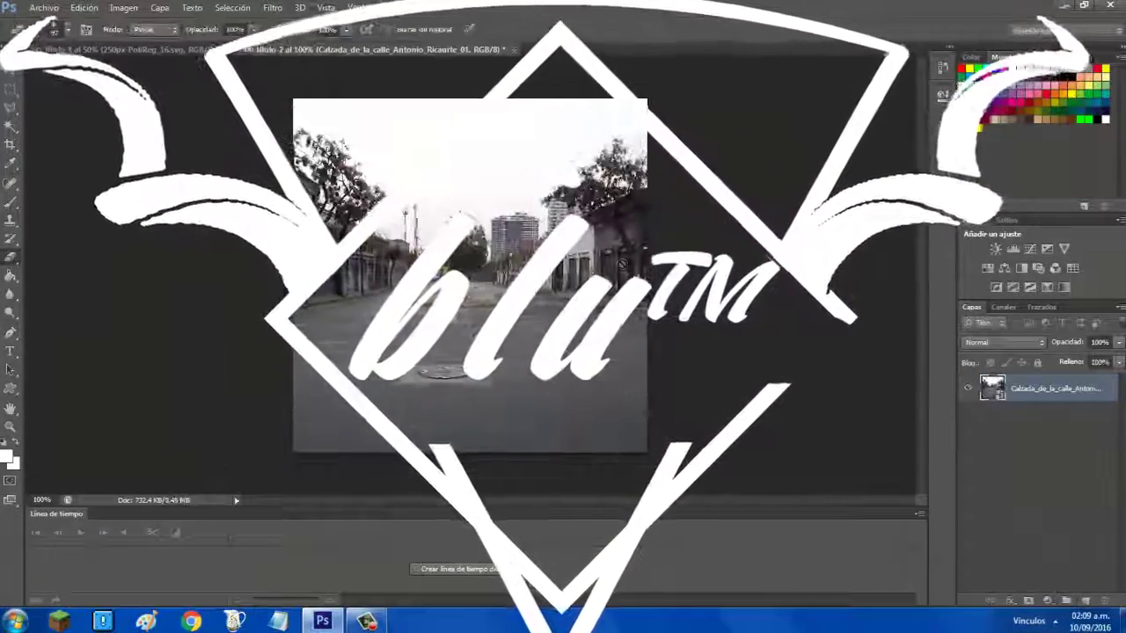
right_click(691, 55)
key("e")
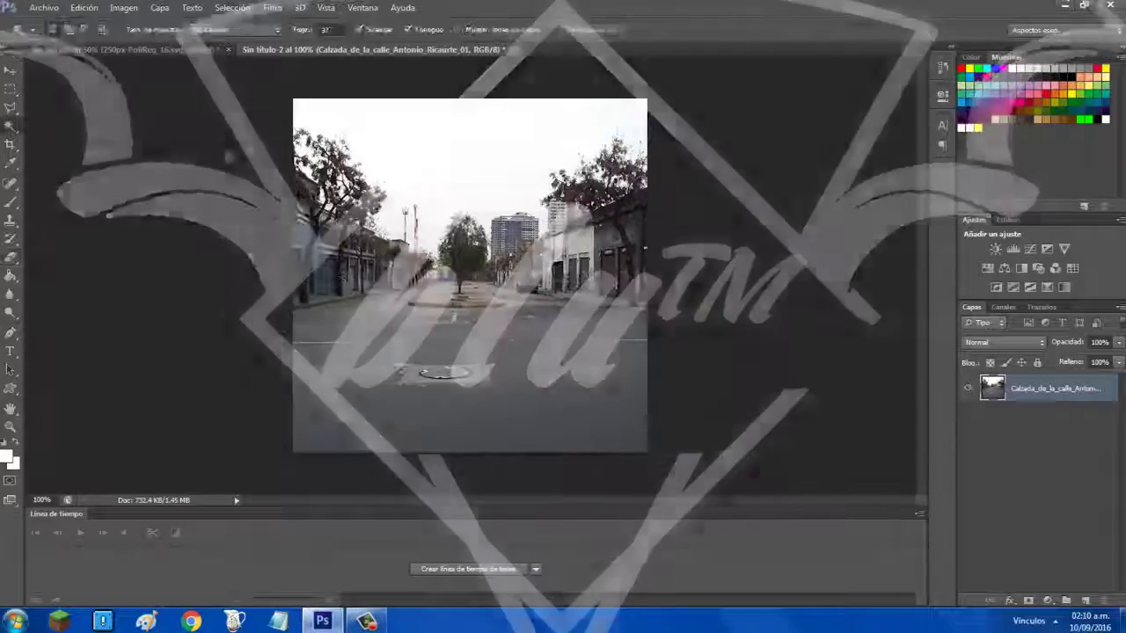
key("w")
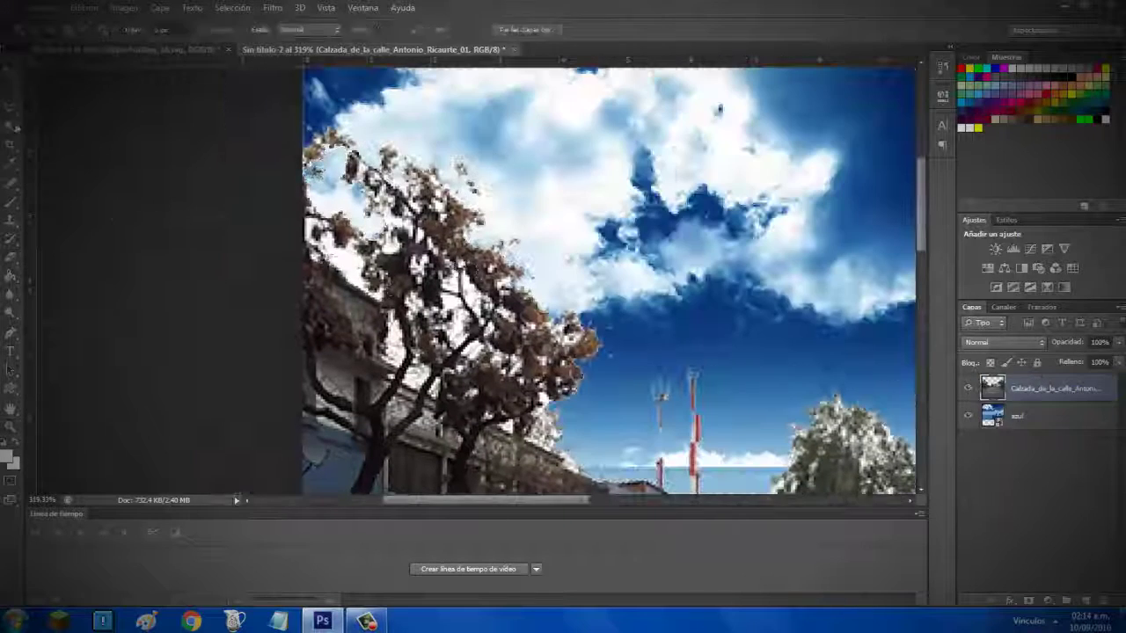
Erase the tree foliage from the street photo to reveal the blue sky beneath
key("e")
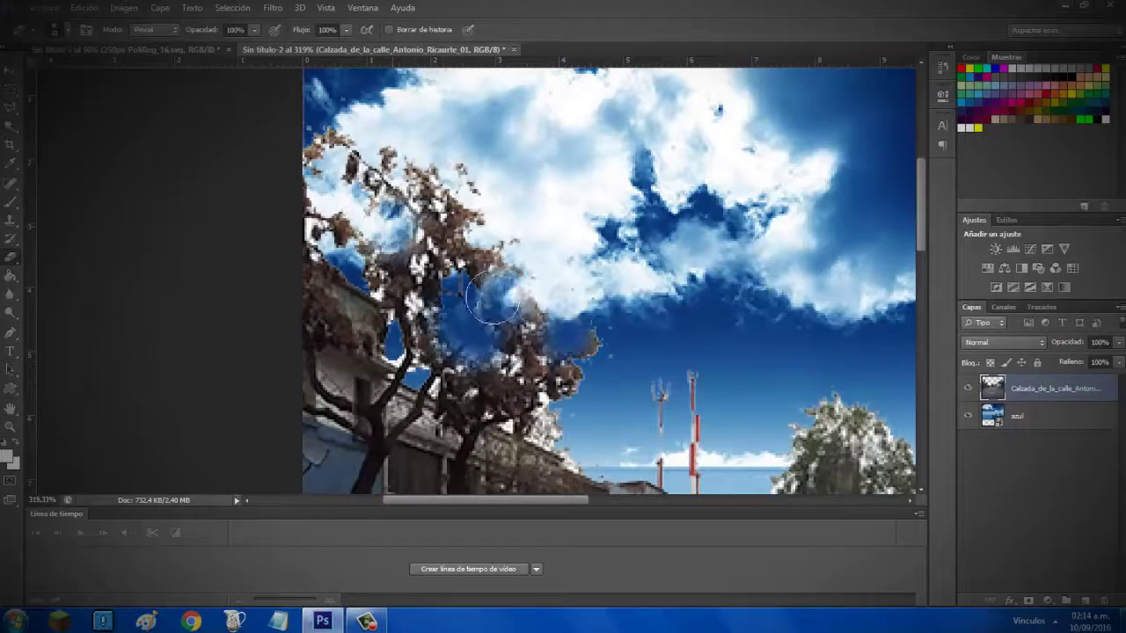
left_click_drag(572, 429, 419, 280)
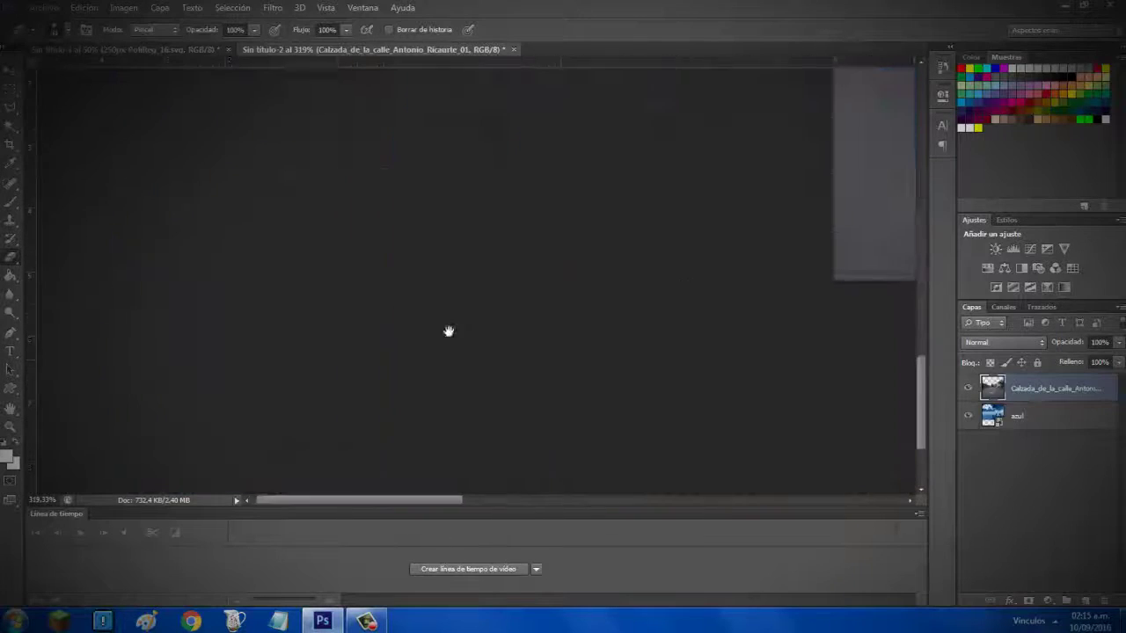
left_click_drag(617, 390, 92, 352)
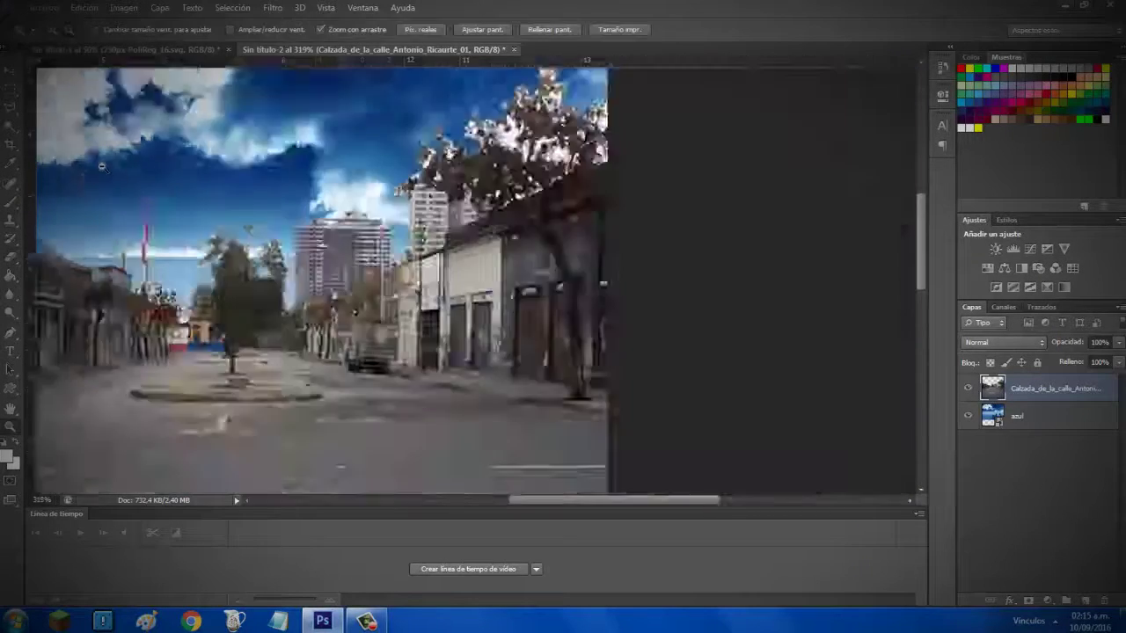
Try cloning pixels onto the sky layer with the Clone Stamp tool
scroll(360, 277, "down", 3)
right_click(11, 239)
left_click(71, 255)
left_click(436, 239)
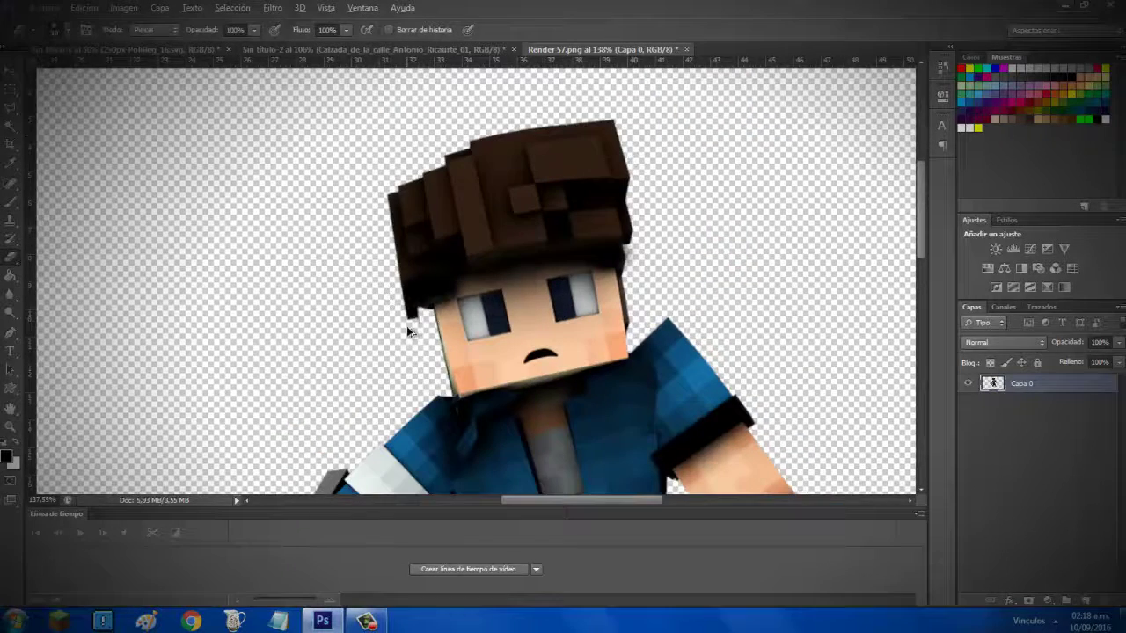
Cancel out of Hue/Saturation and zoom out to see the whole character
key("ctrl+u")
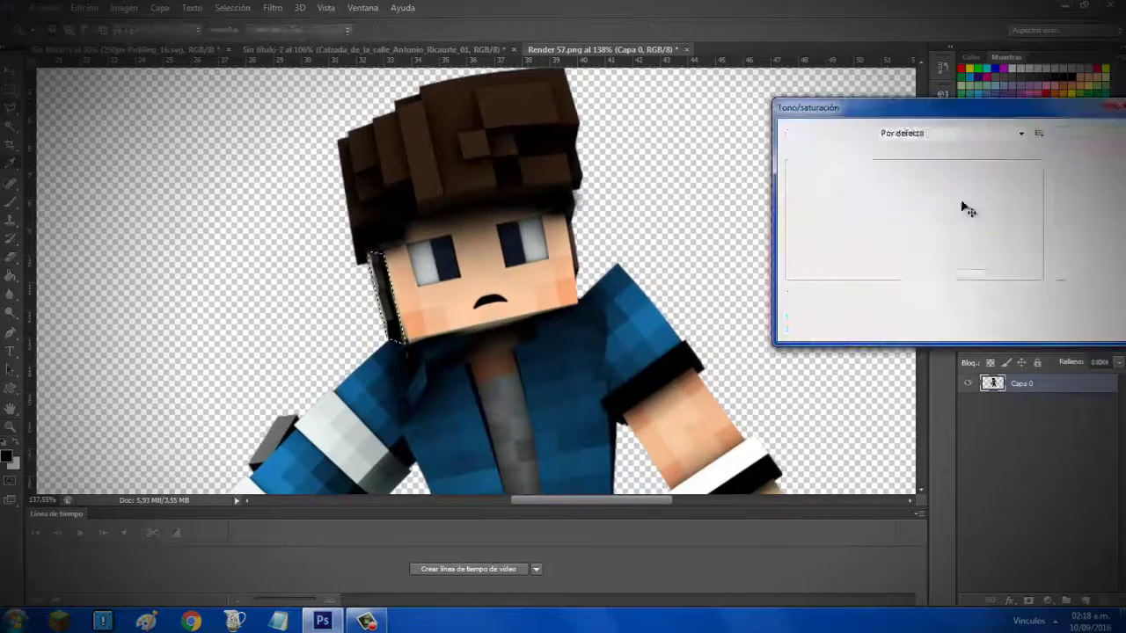
key("Escape")
key("z")
key("ctrl+minus")
key("ctrl+minus")
key("ctrl+minus")
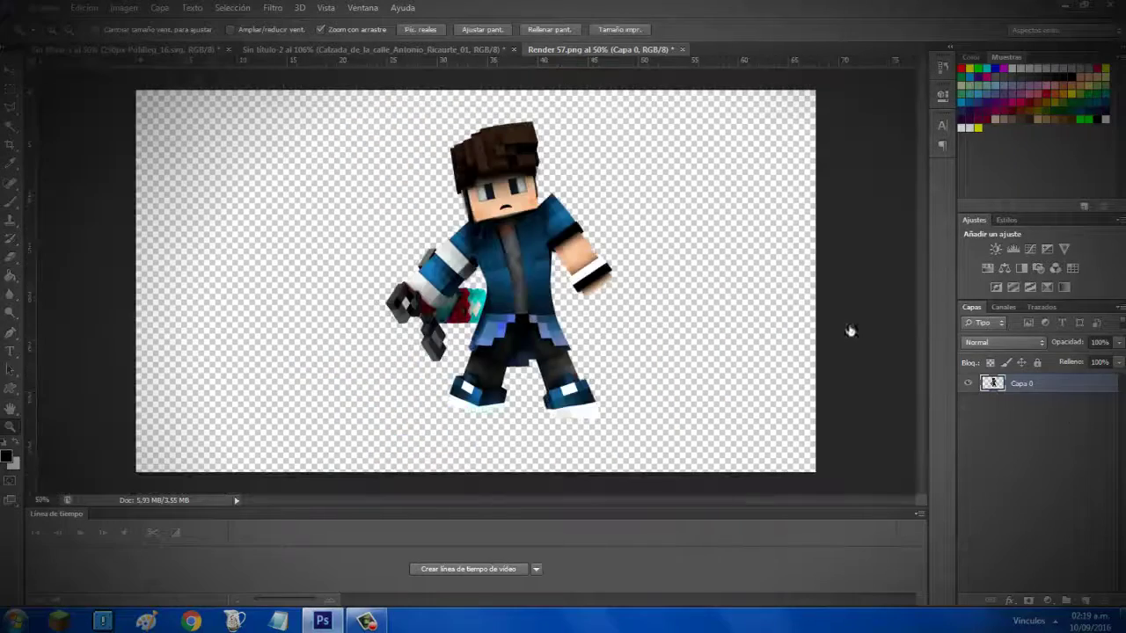
Paint teal and light grey over the character's arm and sword, raising layer opacity to 42%
key("b")
key("ctrl+plus")
key("ctrl+plus")
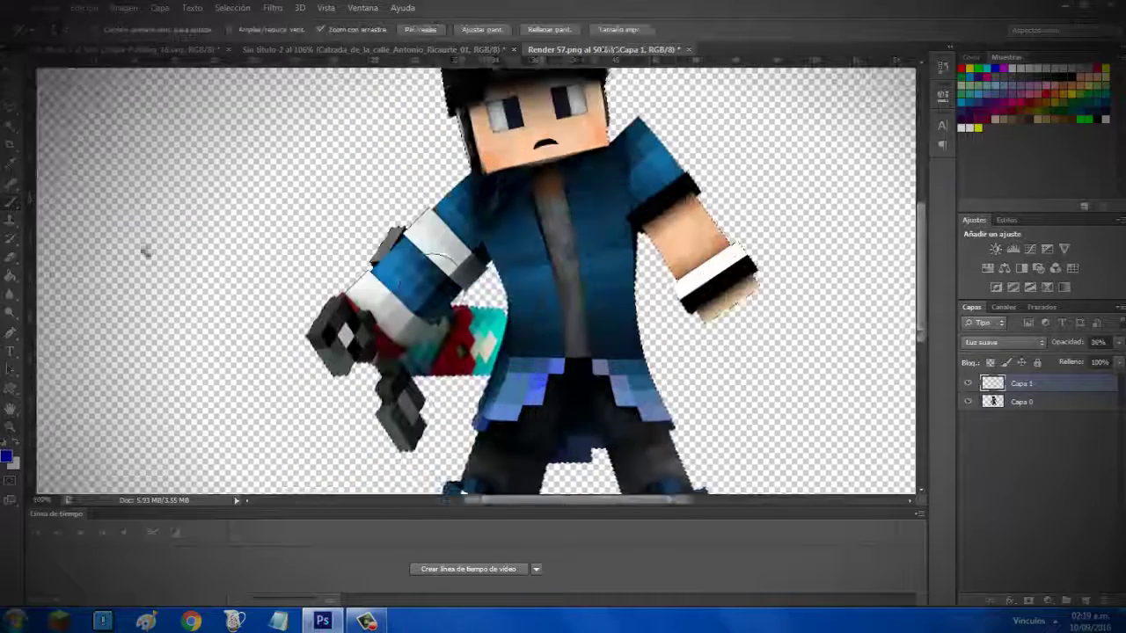
scroll(891, 141, "down", 1)
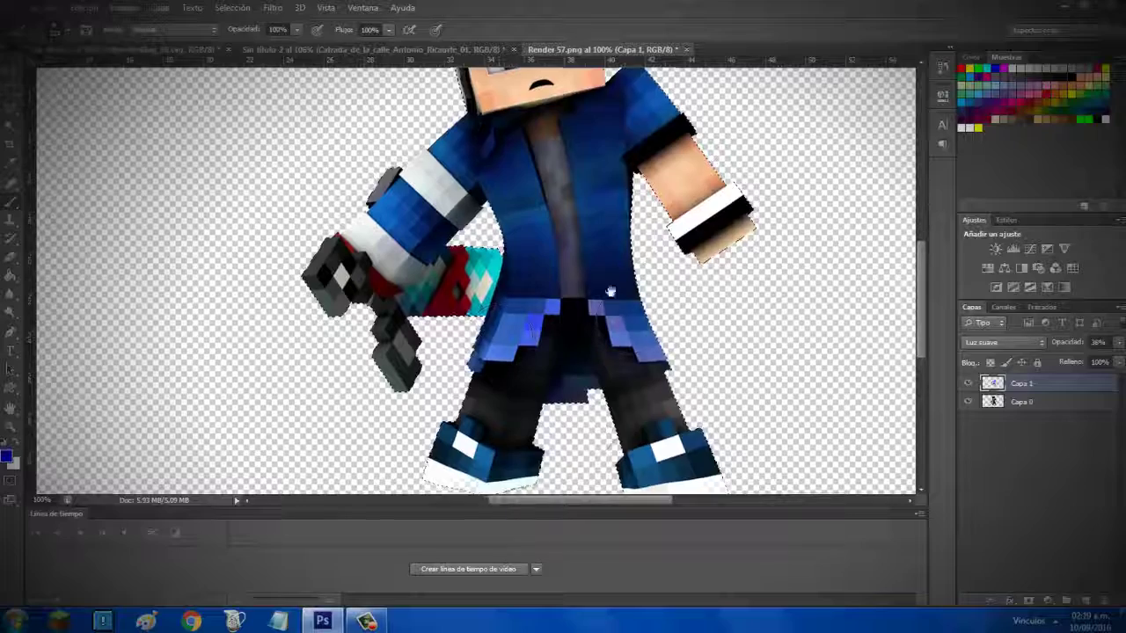
scroll(891, 141, "down", 1)
scroll(890, 141, "down", 1)
left_click(458, 264, "alt")
left_click_drag(458, 264, 479, 407)
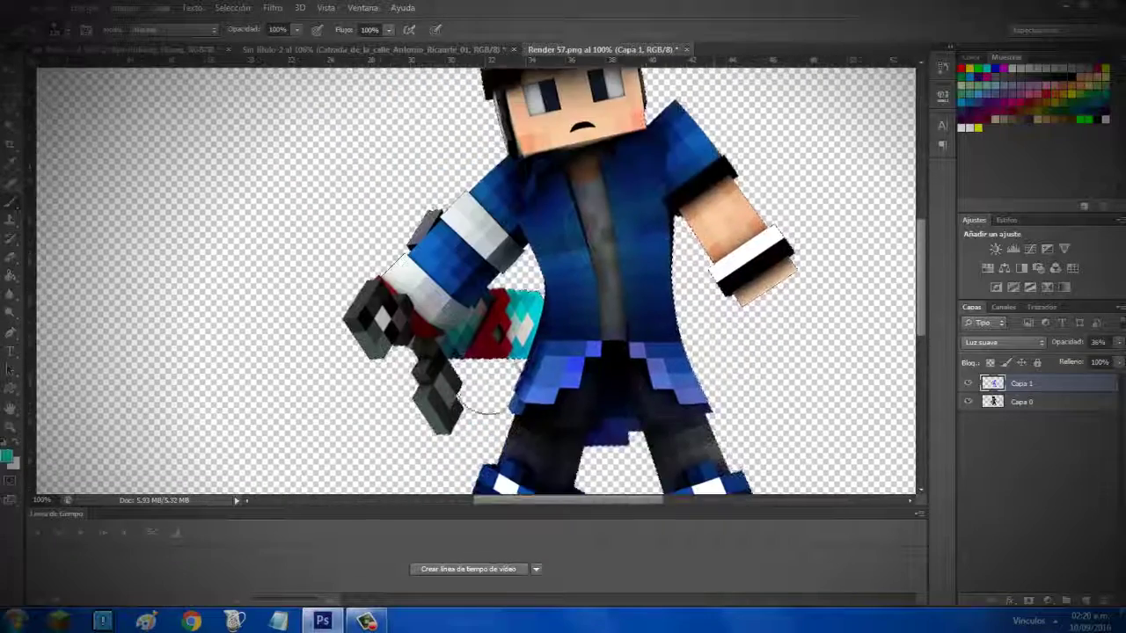
left_click(524, 338, "alt")
scroll(524, 339, "up", 1)
left_click_drag(1119, 342, 1093, 362)
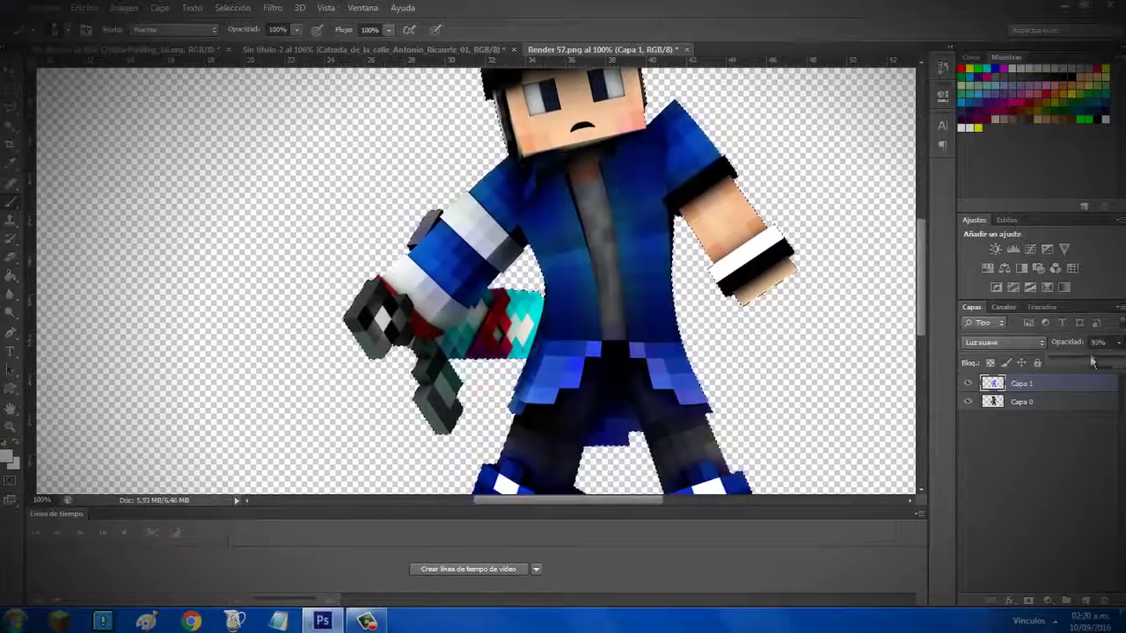
scroll(464, 208, "up", 3)
Lasso the eyes and paint them black on a new layer
key("l")
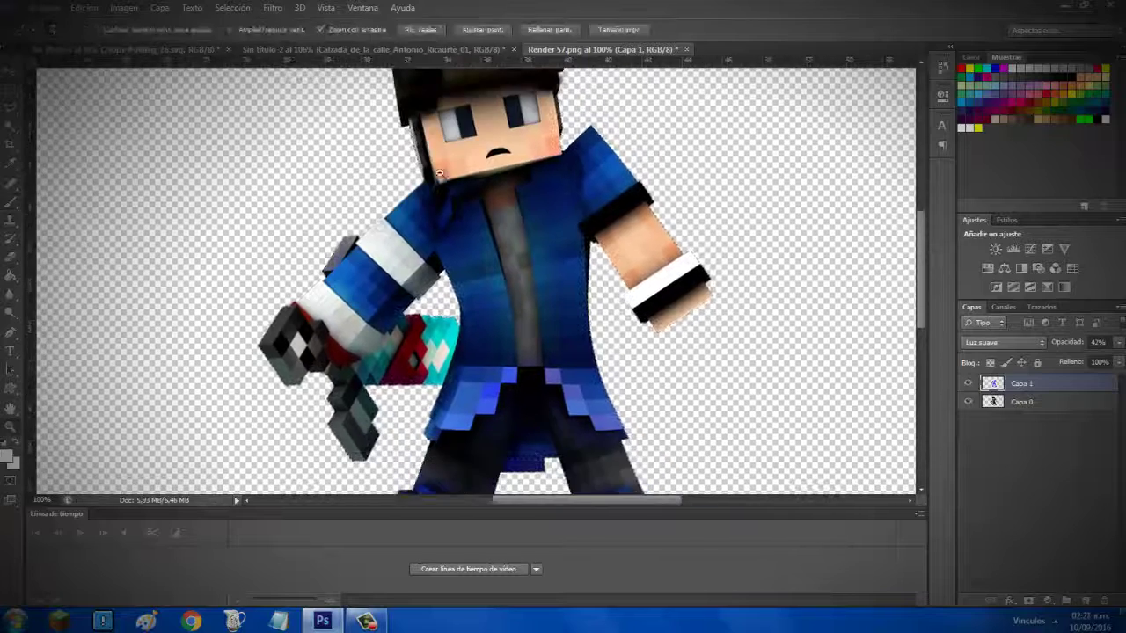
scroll(436, 352, "up", 5)
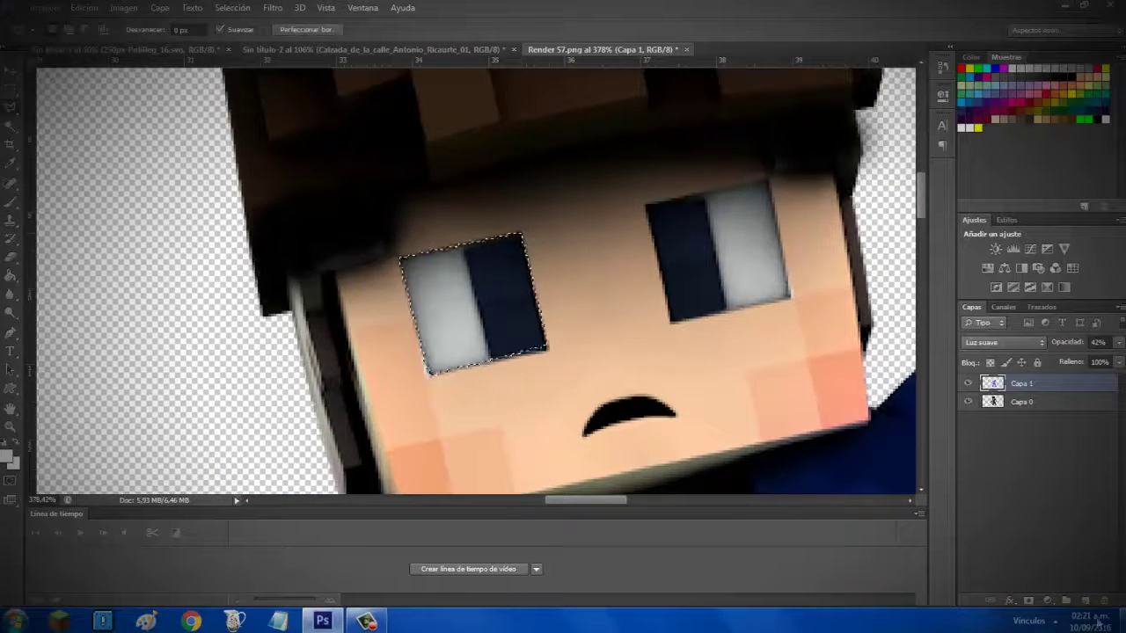
key("ctrl+shift+alt+n")
key("b")
key("d")
left_click_drag(428, 364, 560, 345)
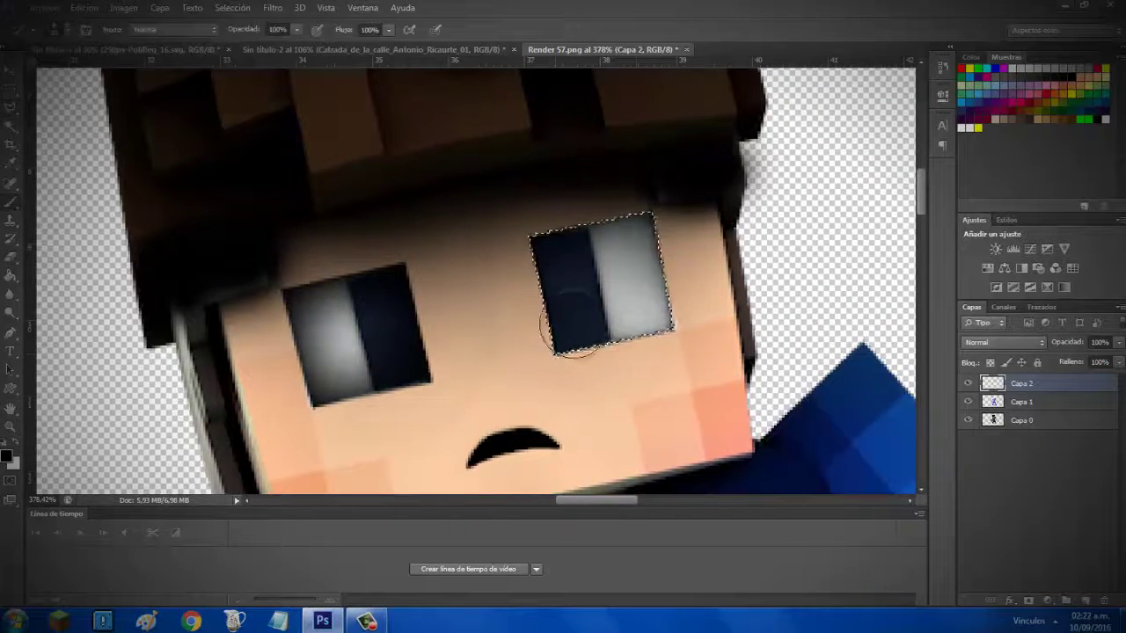
Fill the background layer with black using the Paint Bucket, then select Capa 0
scroll(572, 337, "down", 8)
right_click(11, 256)
left_click(88, 230)
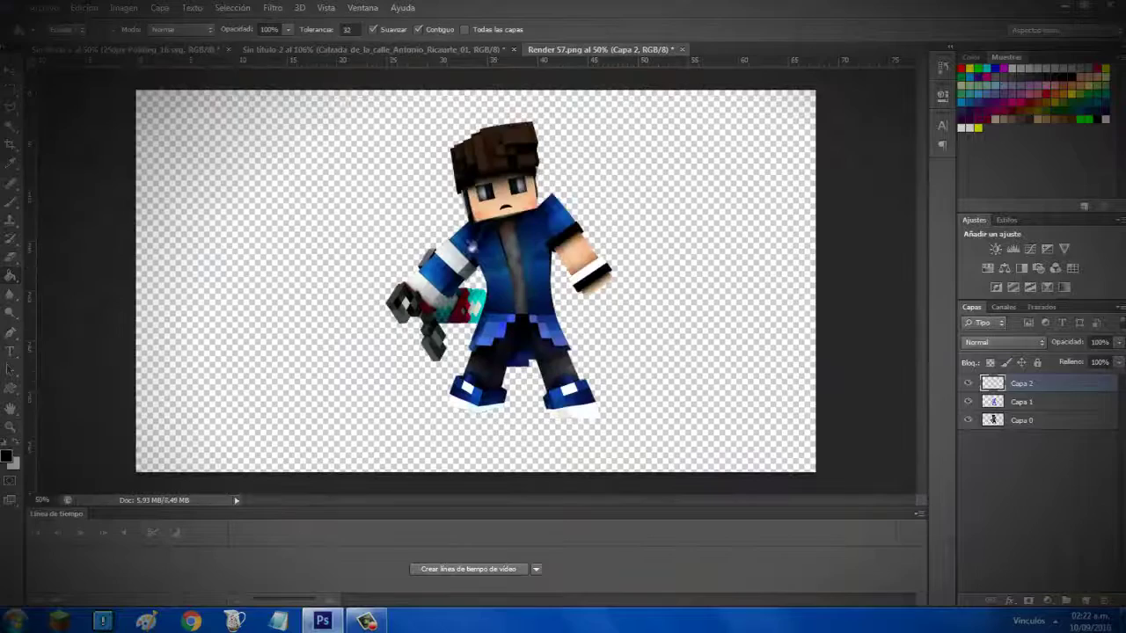
left_click(1020, 421)
left_click(475, 282)
Give Capa 0 an Inner Glow and a Gradient Overlay in Superponer blending
key("z")
left_click(492, 264)
double_click(1082, 421)
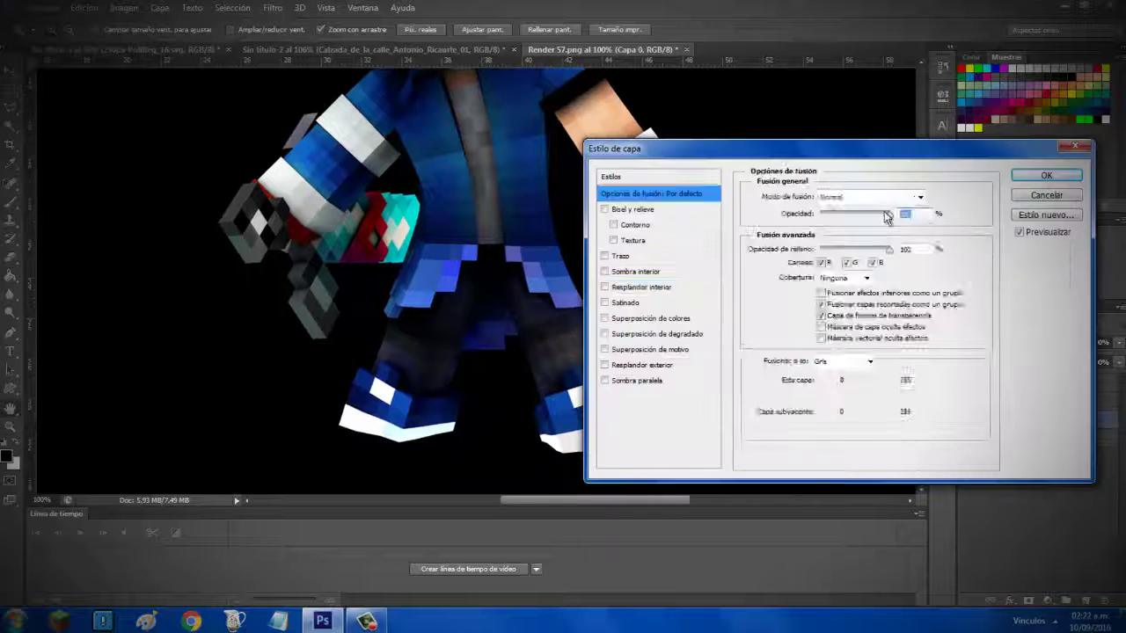
left_click(642, 287)
left_click(658, 333)
left_click(849, 196)
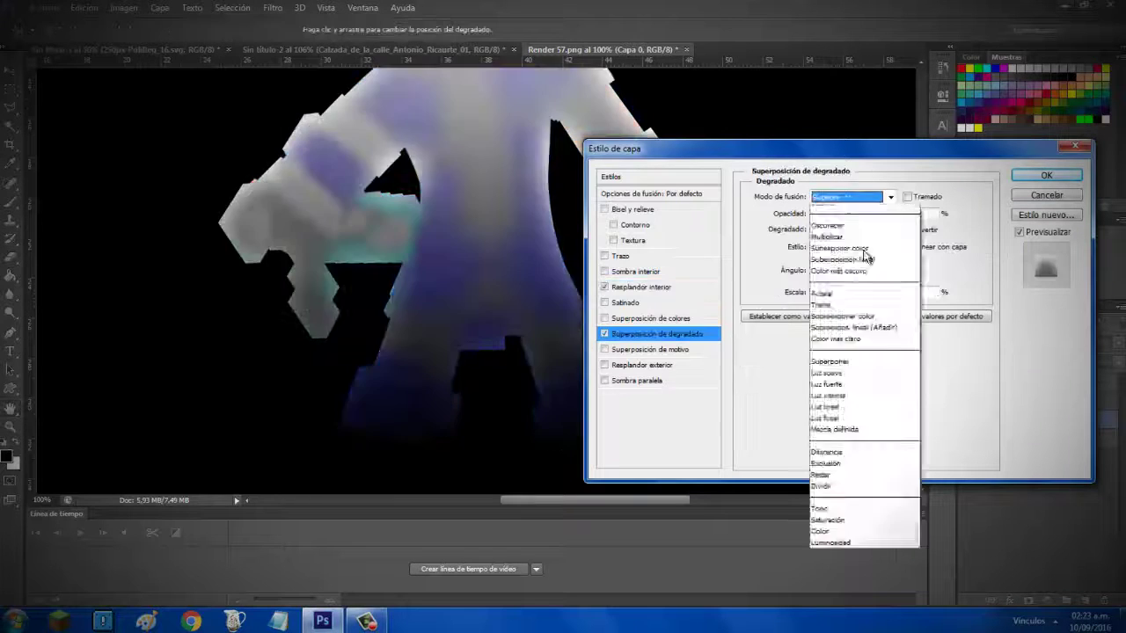
left_click(830, 361)
left_click(1046, 175)
Add Color Overlay and Satin effects to Capa 0 alongside the glow and gradient
key("ctrl+0")
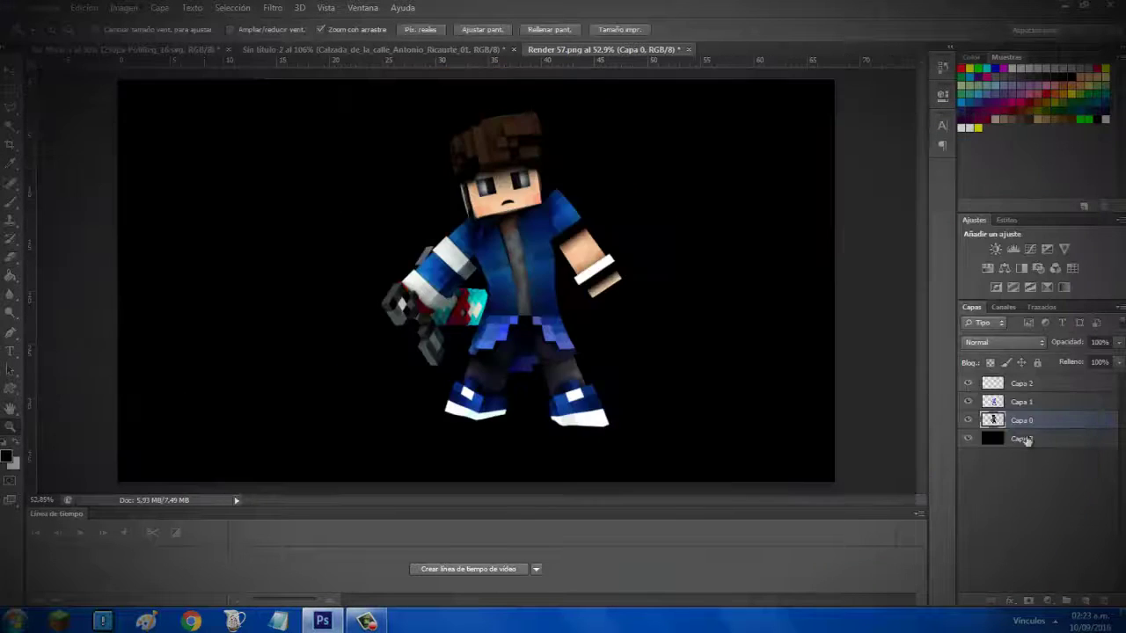
double_click(1082, 420)
left_click(713, 347)
left_click(730, 394)
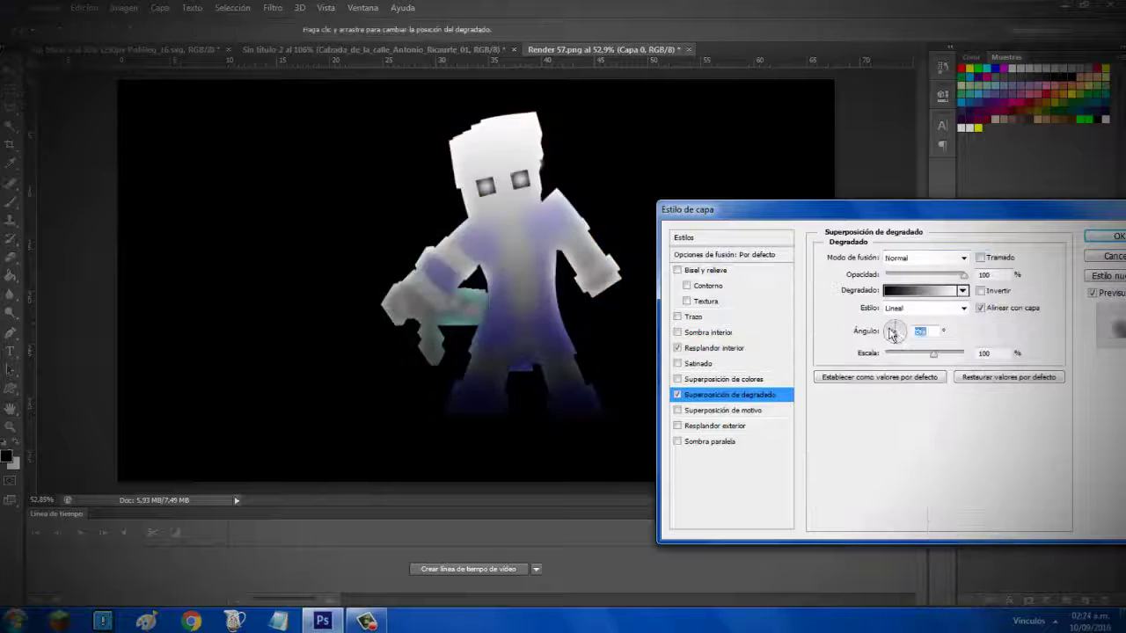
left_click(723, 379)
left_click(704, 363)
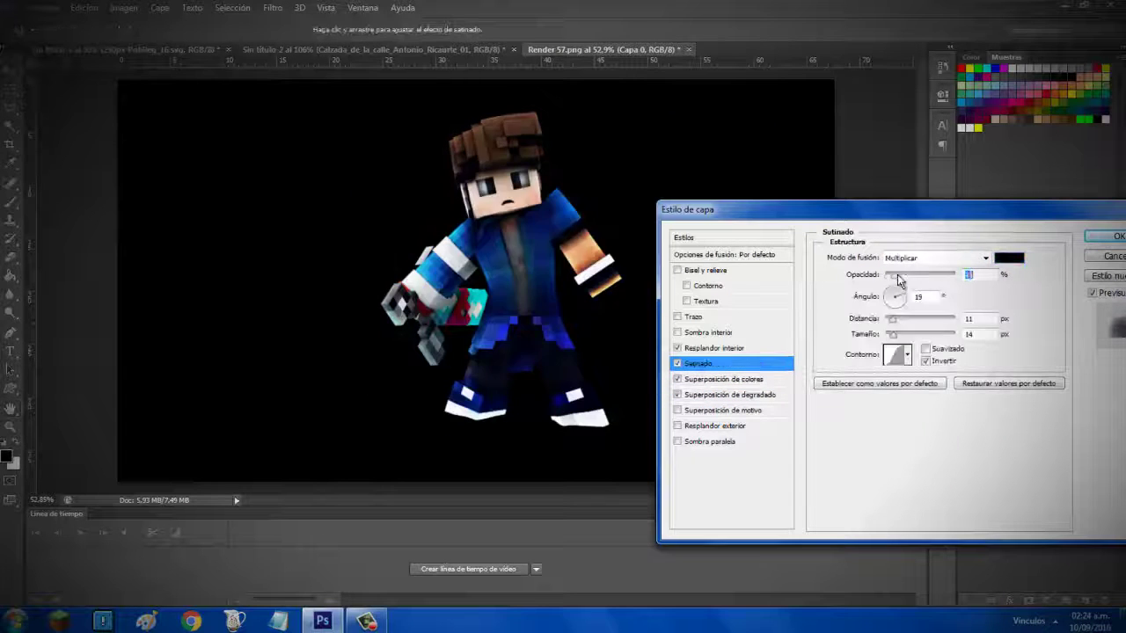
left_click(1113, 237)
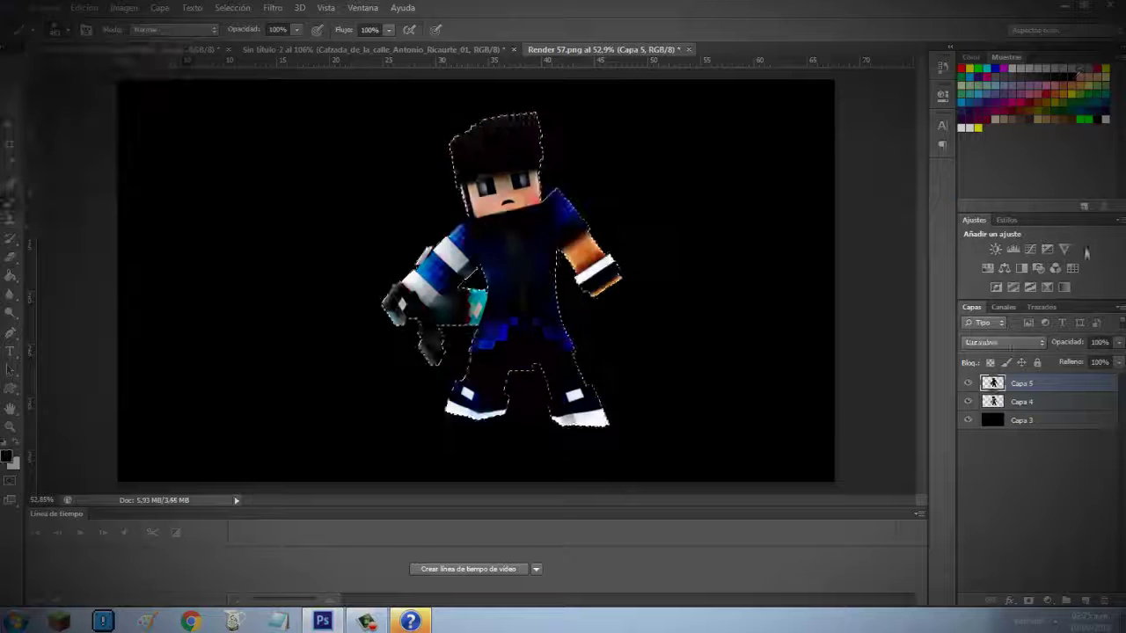
Set the merged character copy and Capa 4 to Luz suave blending
left_click_drag(1110, 363, 1072, 369)
left_click(971, 396, "shift")
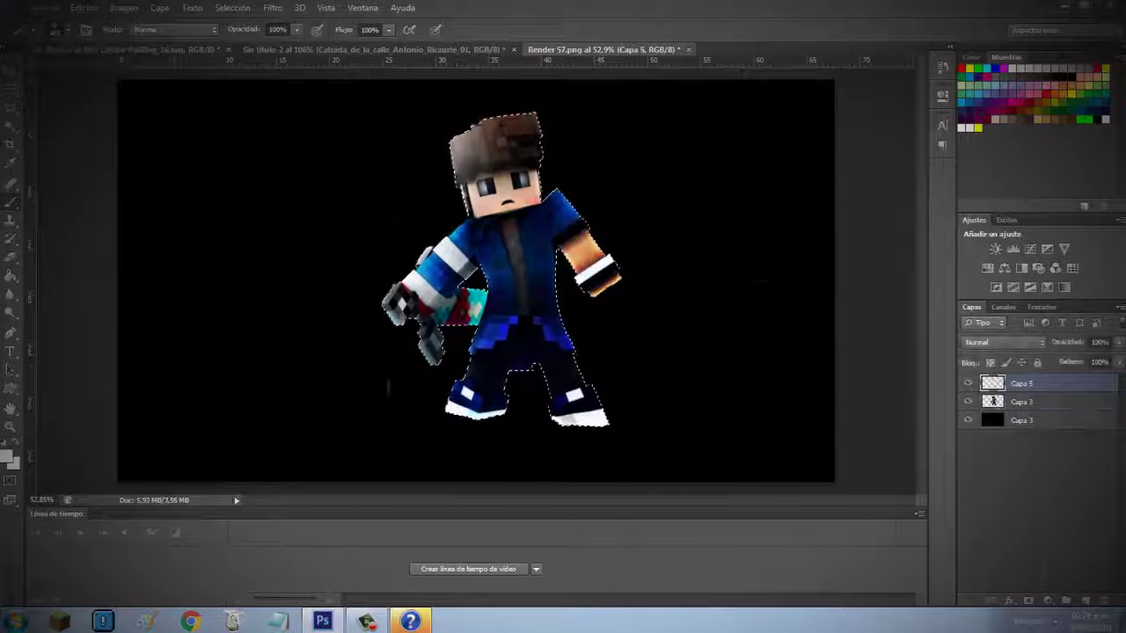
left_click(1003, 343)
left_click(994, 283)
Set Capa 7 to Luz suave at 46% opacity and give it an Inner Glow
left_click(1003, 342)
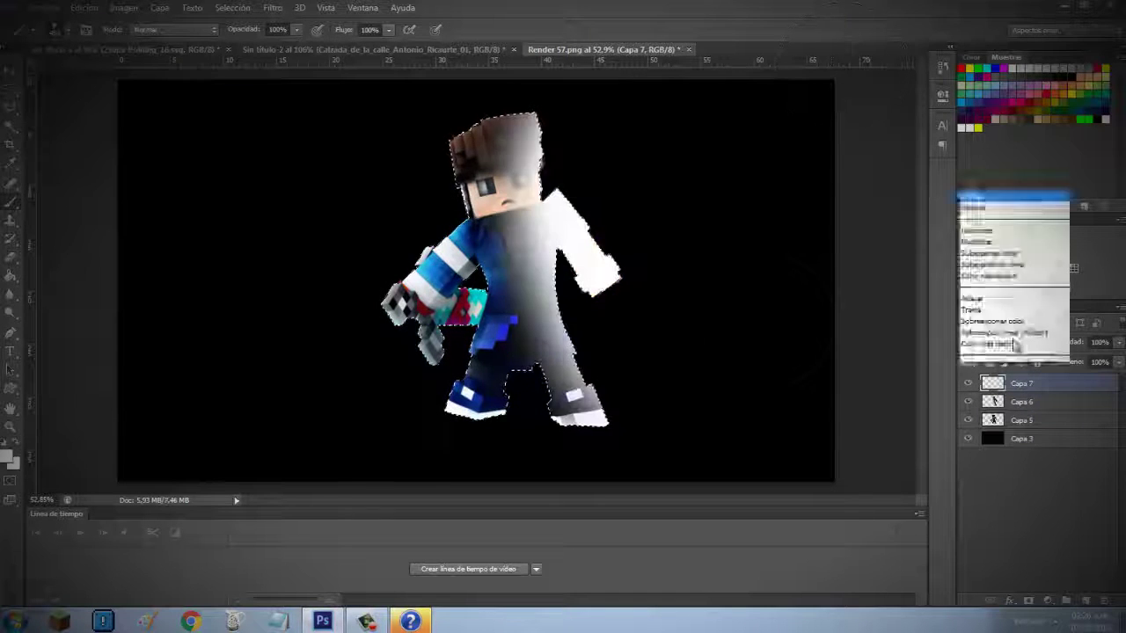
left_click(994, 284)
left_click_drag(1110, 363, 1082, 363)
right_click(1021, 384)
left_click(827, 76)
left_click(728, 347)
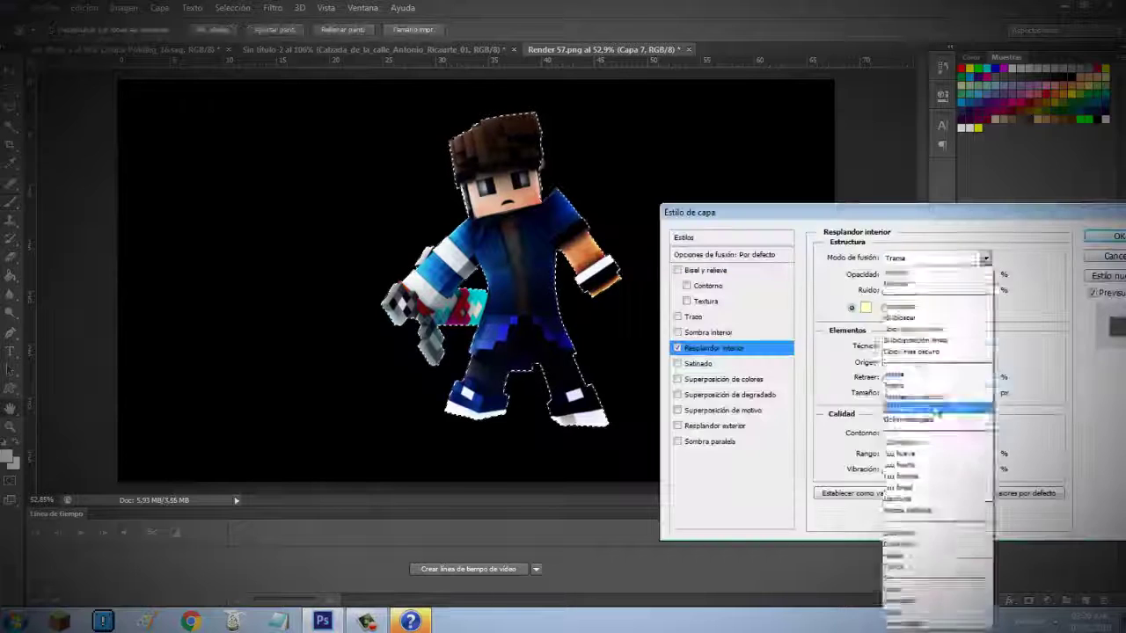
key("Return")
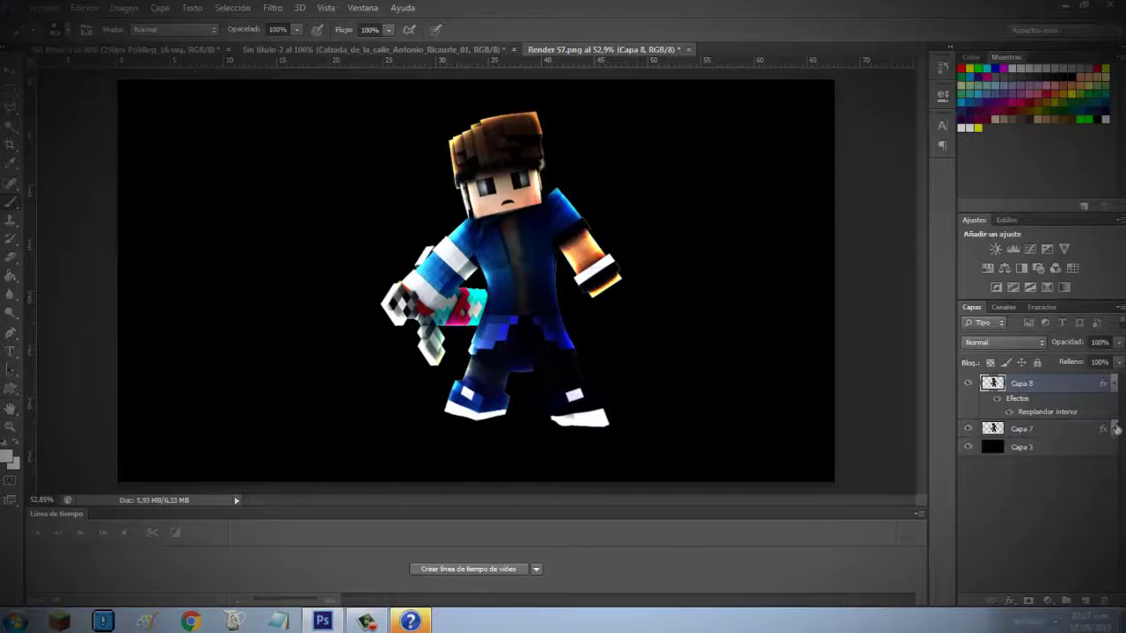
Merge the two character layers and add a black-and-white adjustment at 30%
right_click(10, 257)
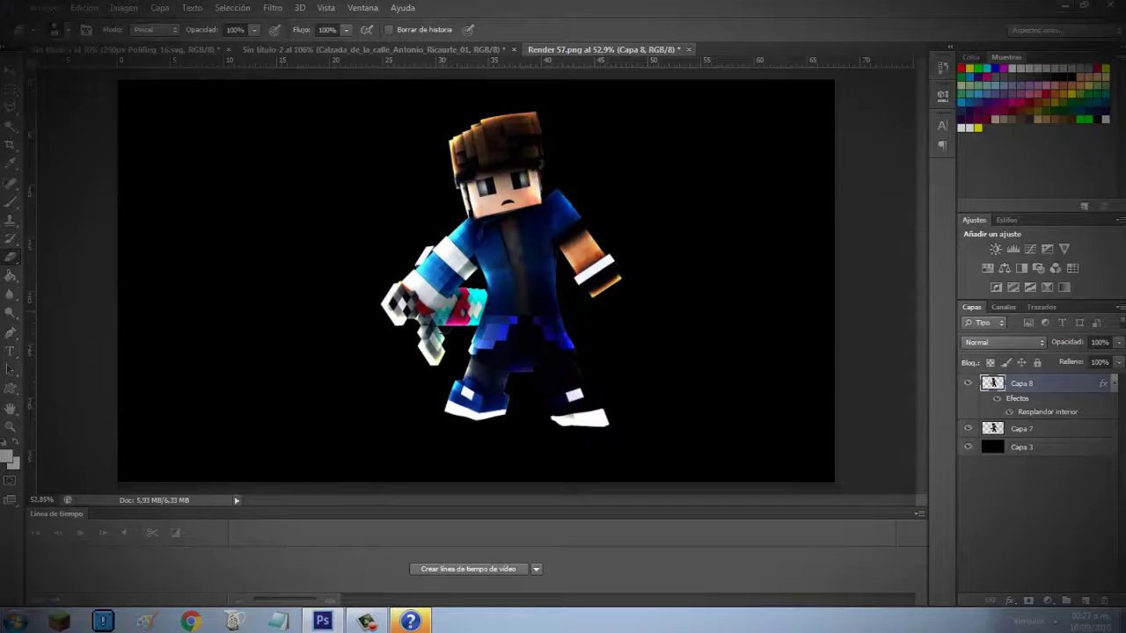
key("ctrl+e")
left_click(1021, 268)
left_click_drag(1111, 362, 1073, 363)
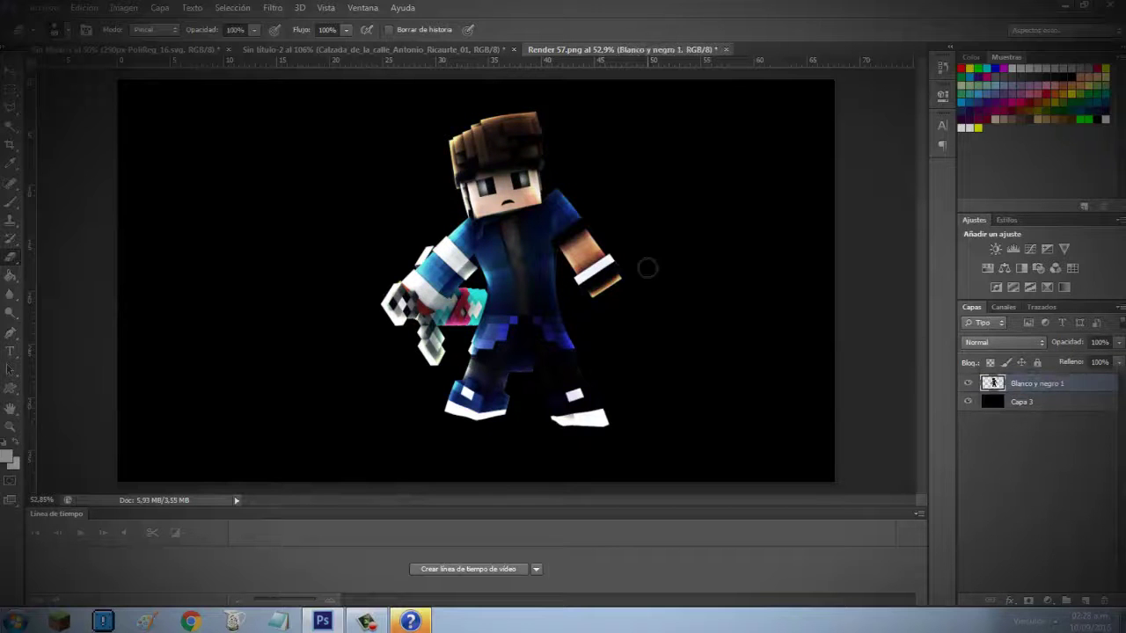
Dismiss an error message and duplicate the merged character layer
left_click(325, 7)
left_click(422, 217)
left_click(573, 226)
key("m")
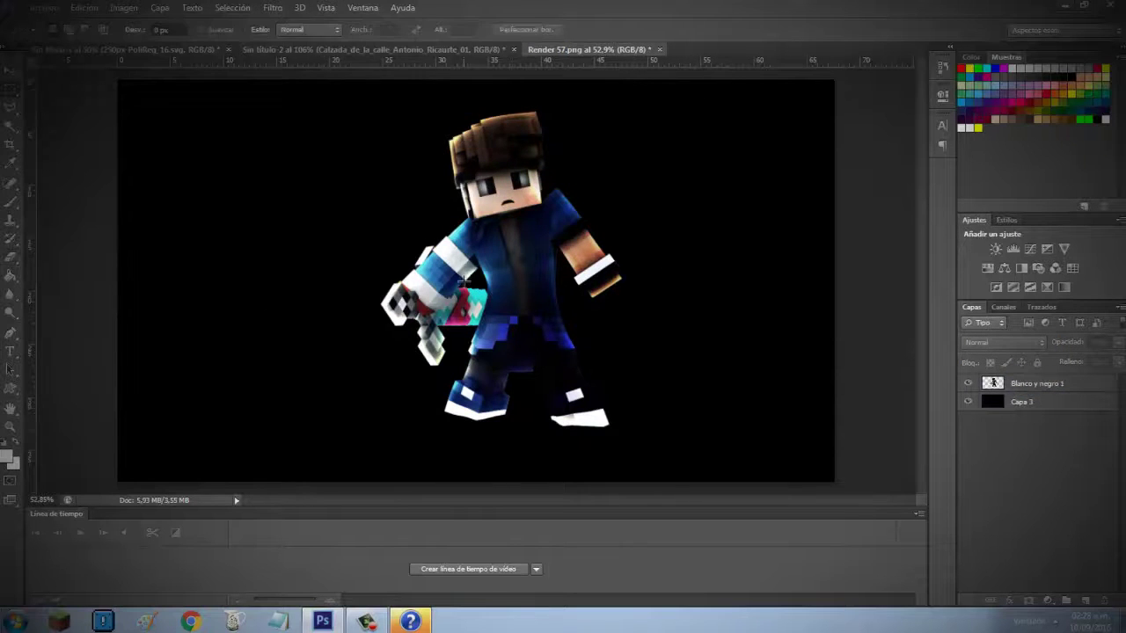
left_click(300, 7)
left_click(273, 7)
key("ctrl+j")
Run the Filter Gallery and then Liquify on the character
left_click(273, 7)
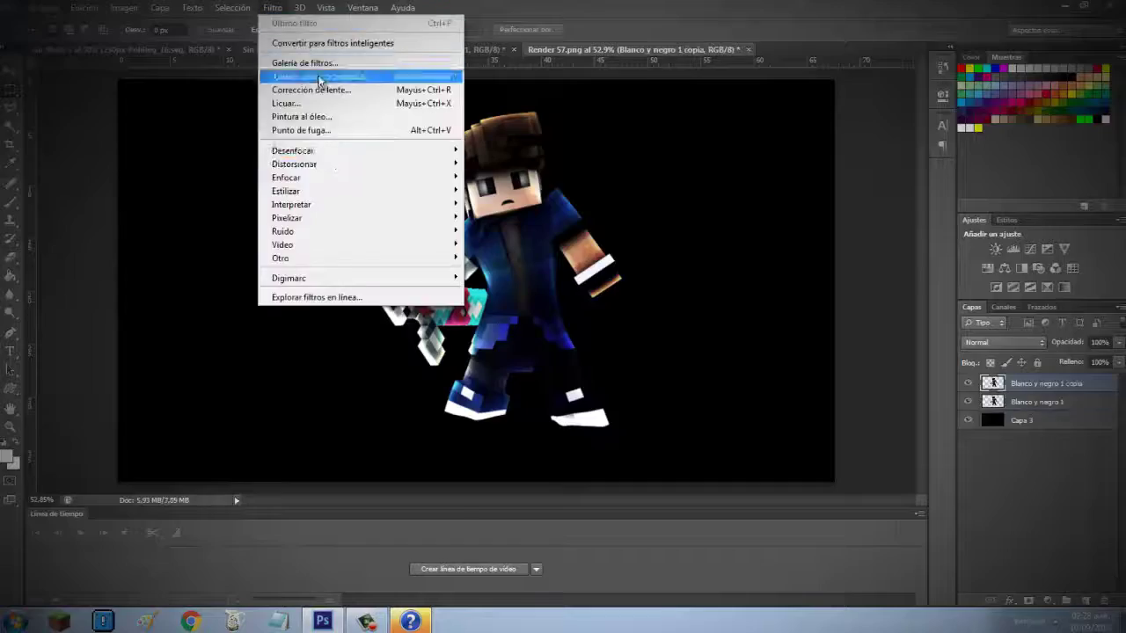
key("e")
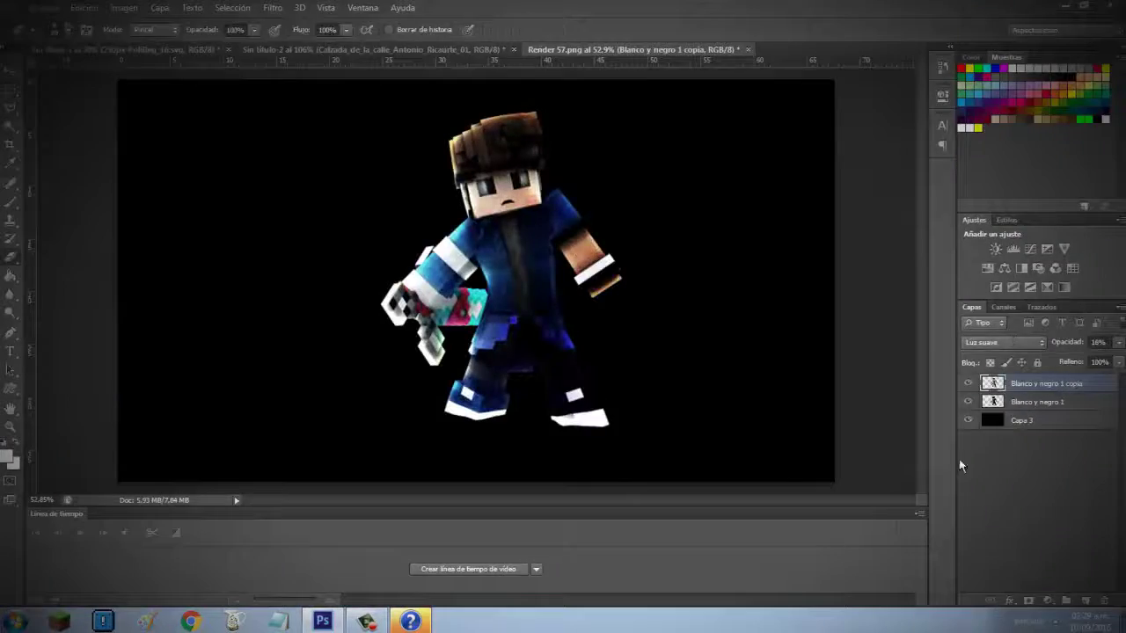
left_click(273, 7)
left_click(370, 61)
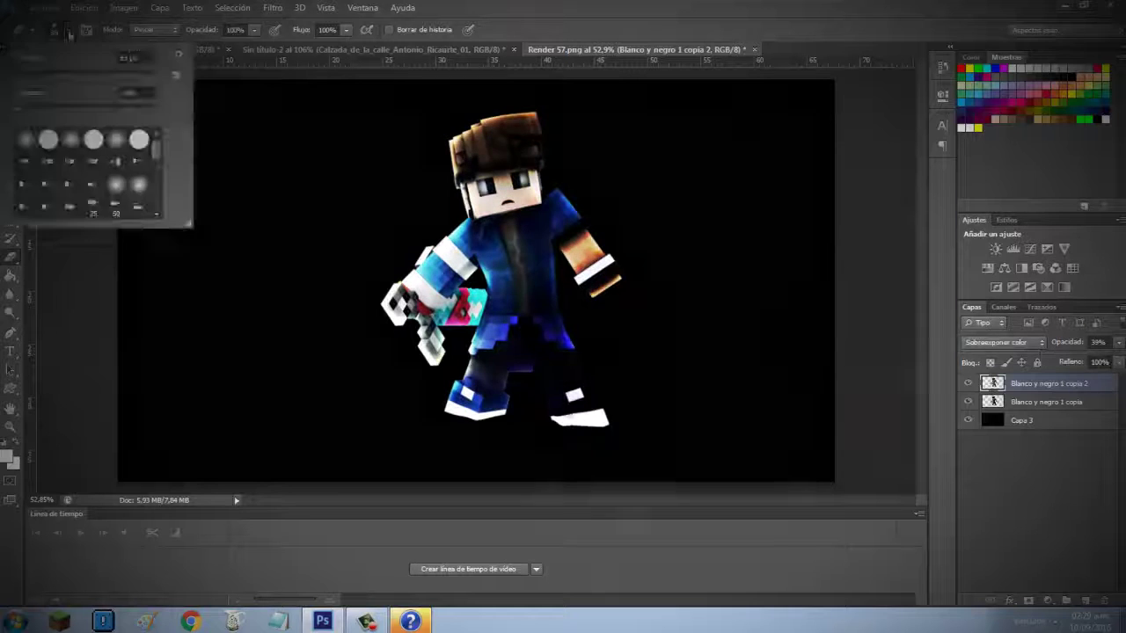
left_click(272, 8)
left_click(290, 103)
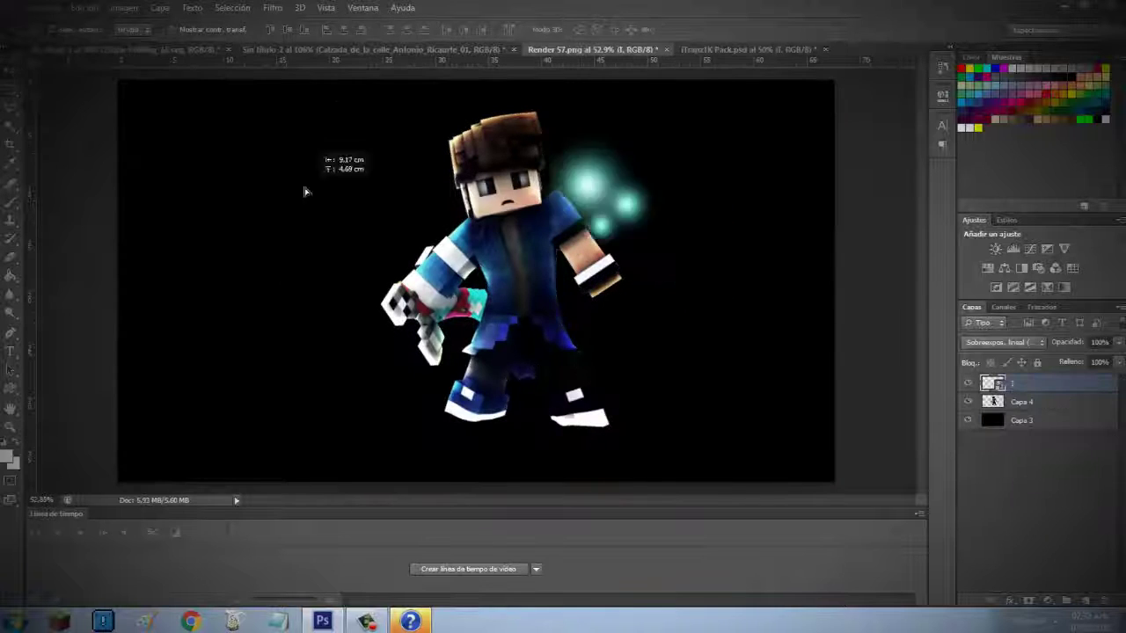
Shrink the spark onto the eye at Normal blending, adjust its opacity, and hide the black background
key("ctrl+plus")
key("ctrl+plus")
key("ctrl+plus")
left_click_drag(614, 120, 717, 89)
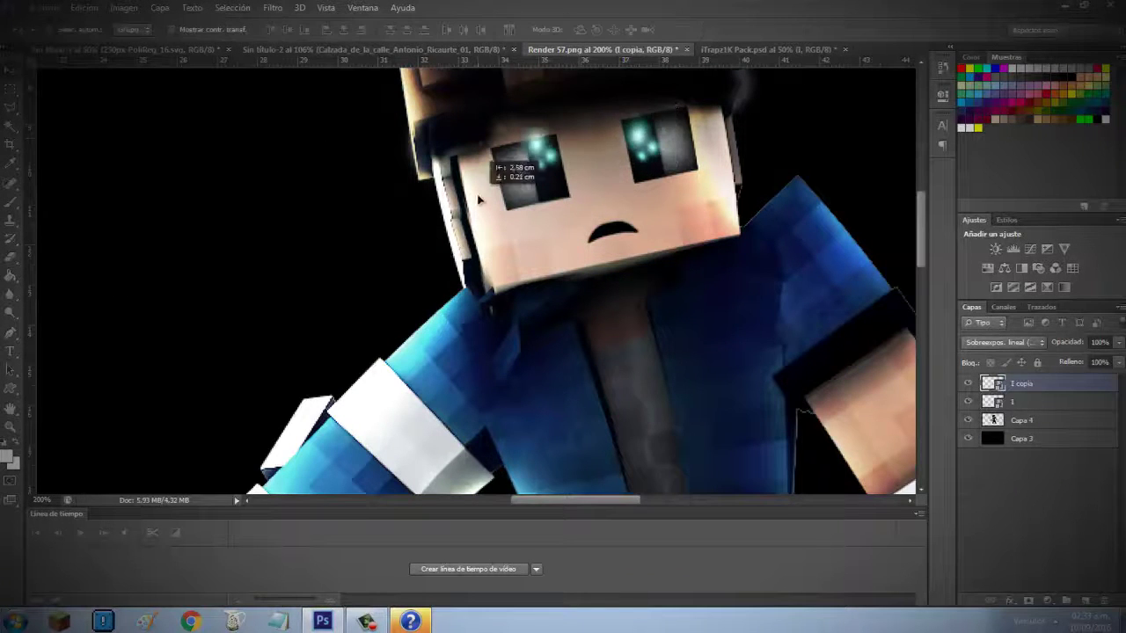
left_click(1036, 342)
left_click(994, 10)
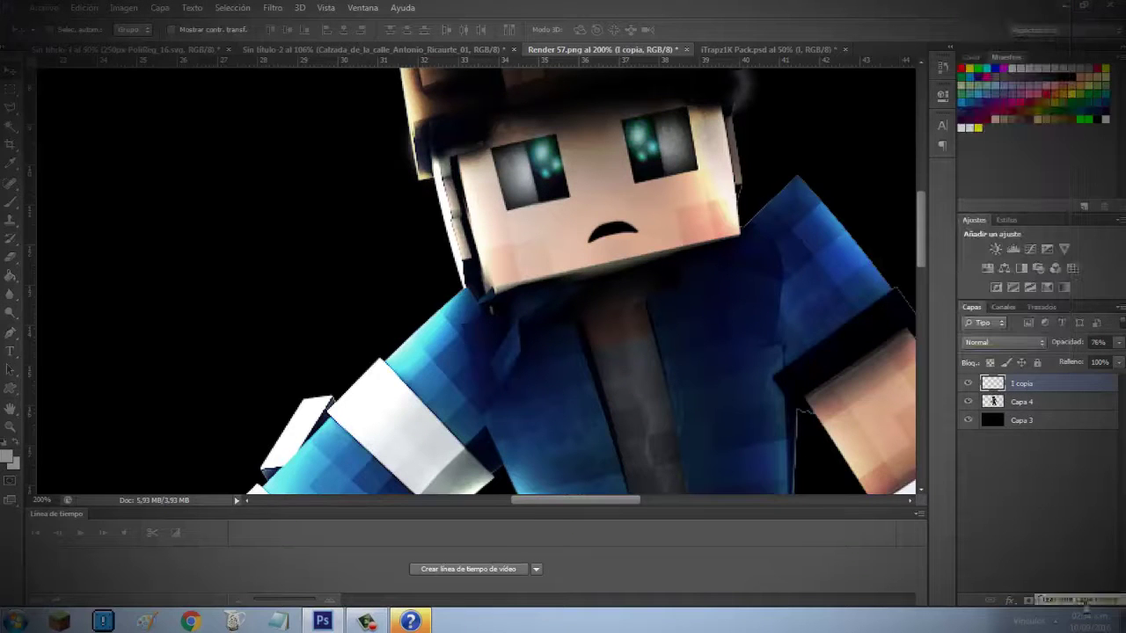
left_click(1119, 342)
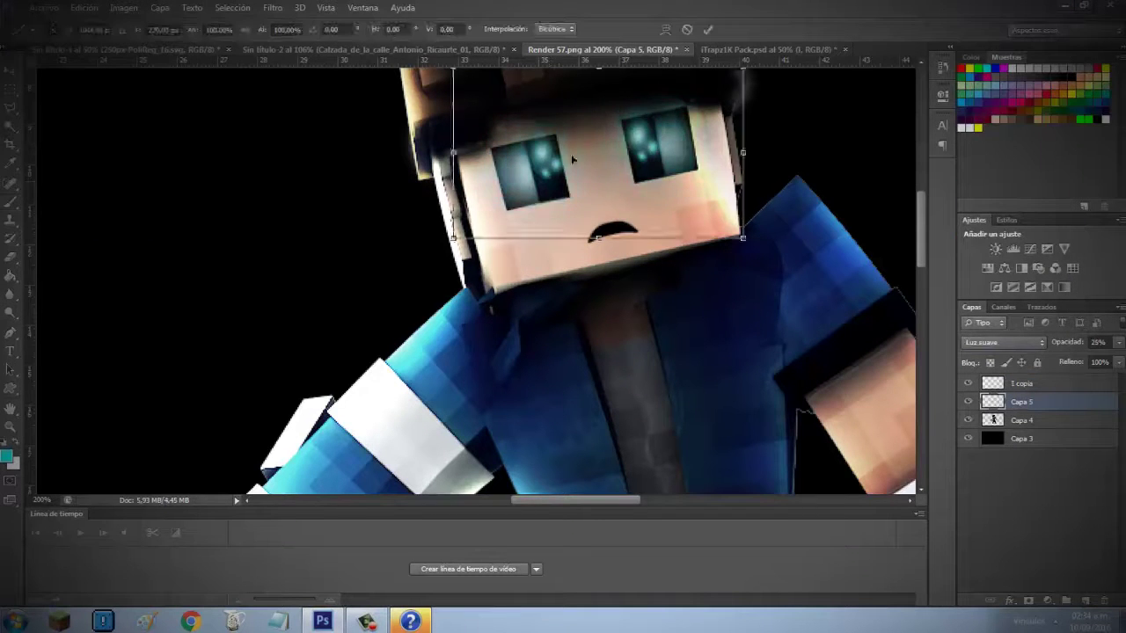
key("ctrl+minus")
key("ctrl+minus")
key("ctrl+minus")
left_click(968, 438)
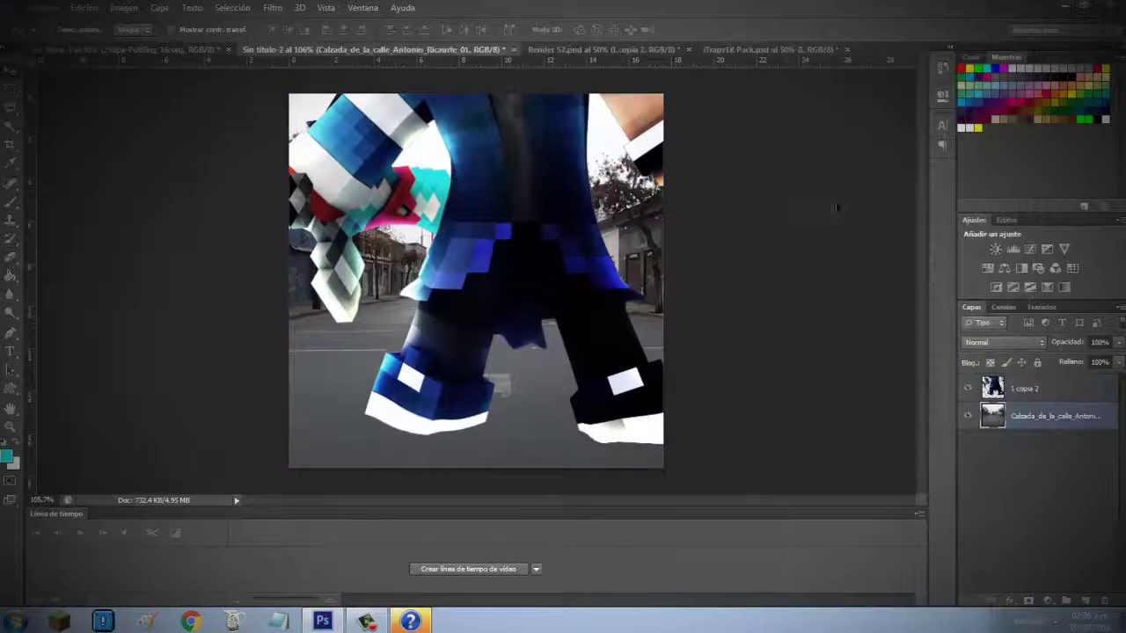
Scale the '1 copia 2' character layer down onto the street
left_click(1025, 388)
key("ctrl+t")
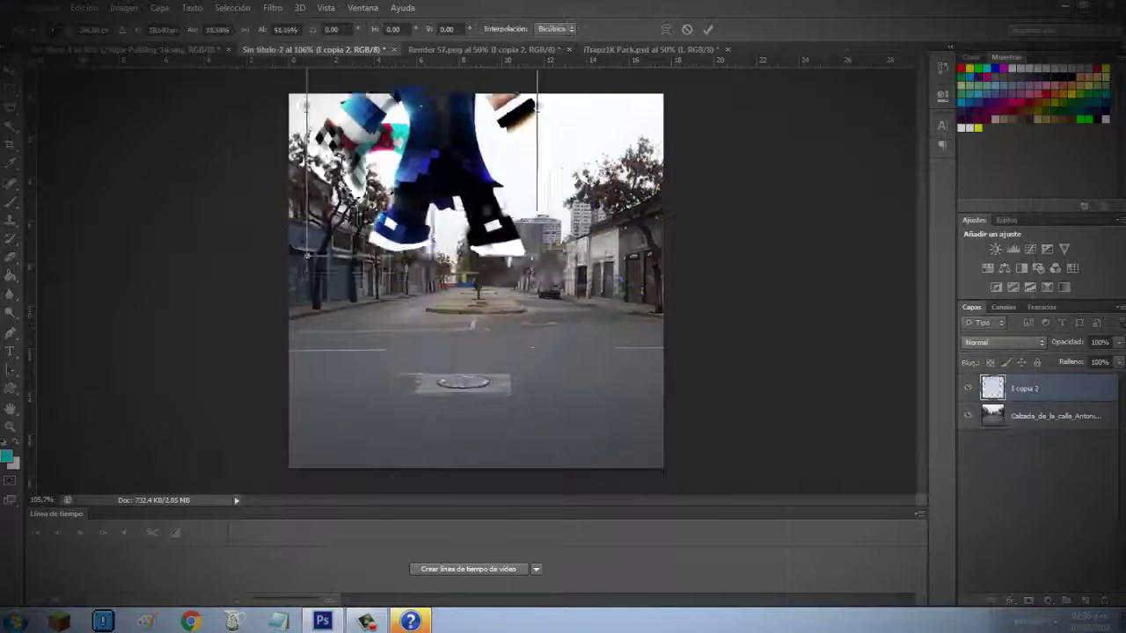
left_click_drag(780, 264, 553, 411)
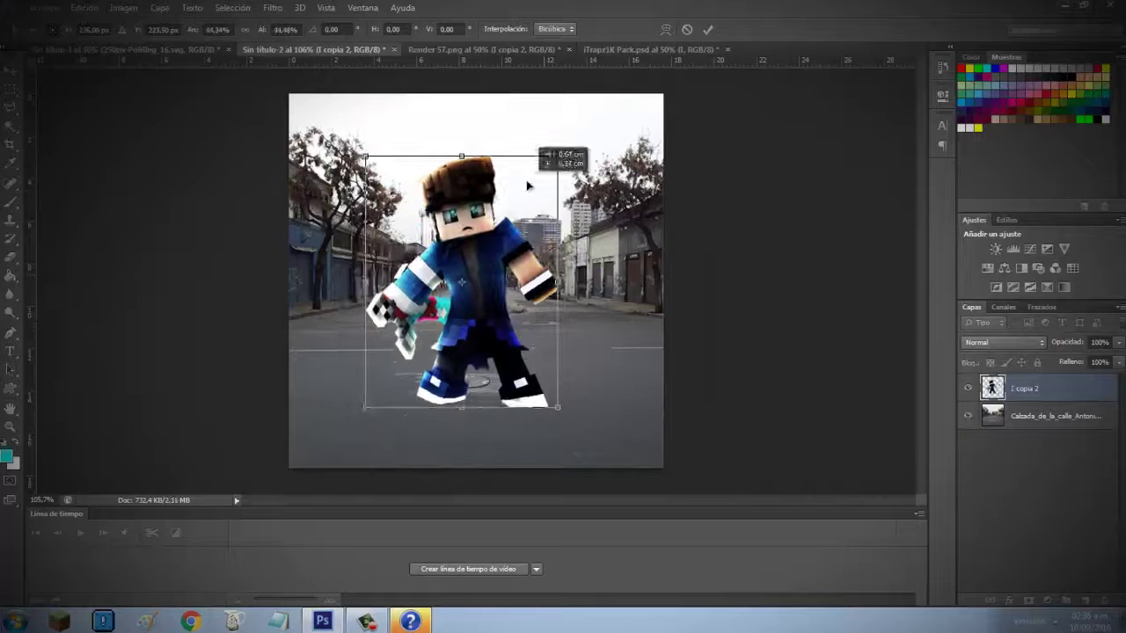
Paint a black shadow on a new layer and warp it under the character's feet
left_click(1088, 599)
left_click(49, 29)
left_click(476, 405)
key("ctrl+t")
left_click_drag(476, 94, 476, 342)
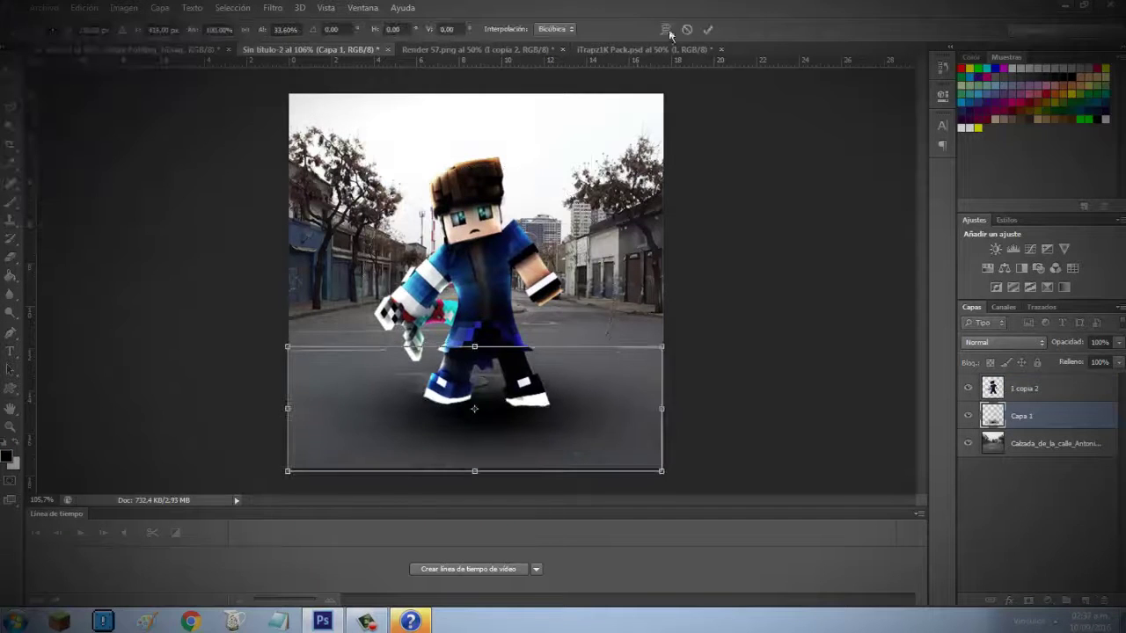
left_click(666, 29)
left_click_drag(537, 431, 573, 446)
Bring Sunbeam 3 from the AdamK pack into the street scene's top left
key("ctrl+o")
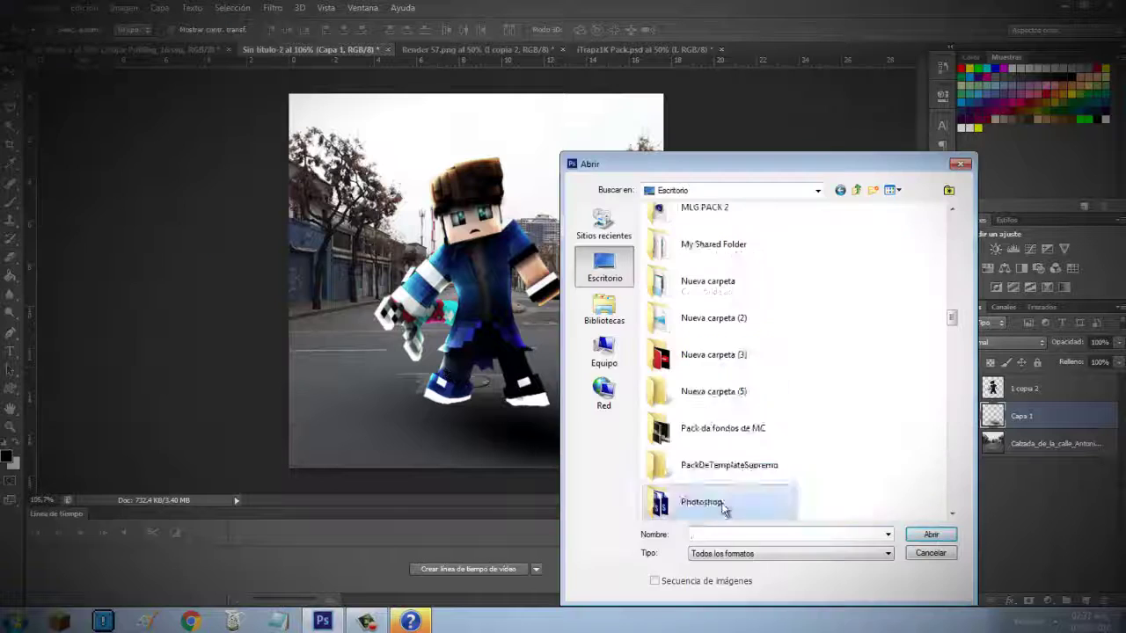
key("Return")
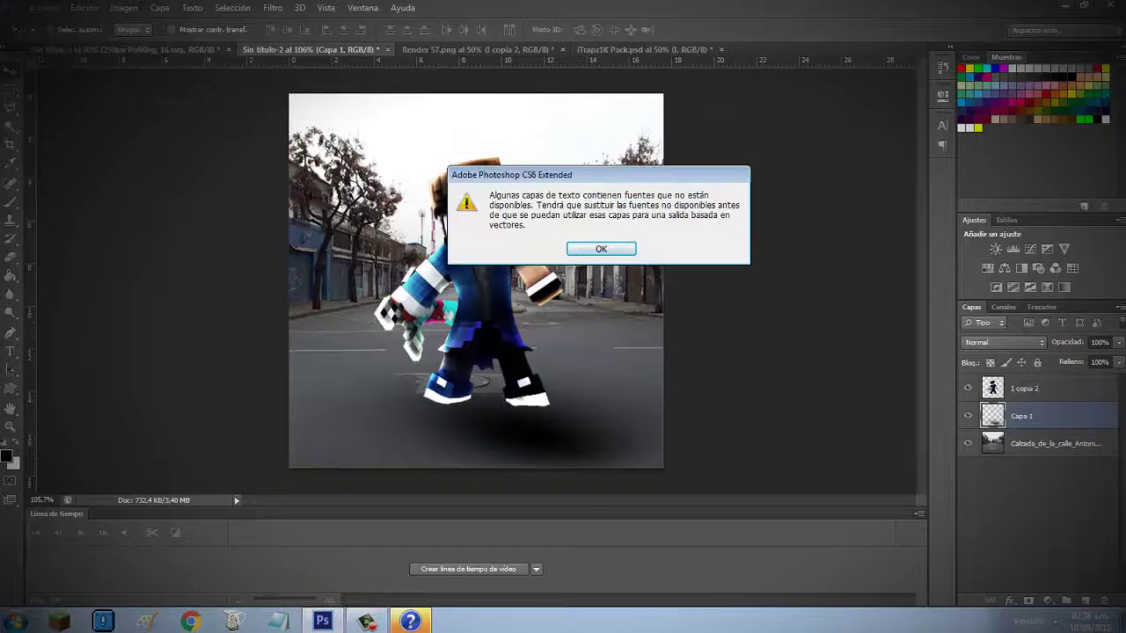
left_click(602, 251)
left_click(984, 482)
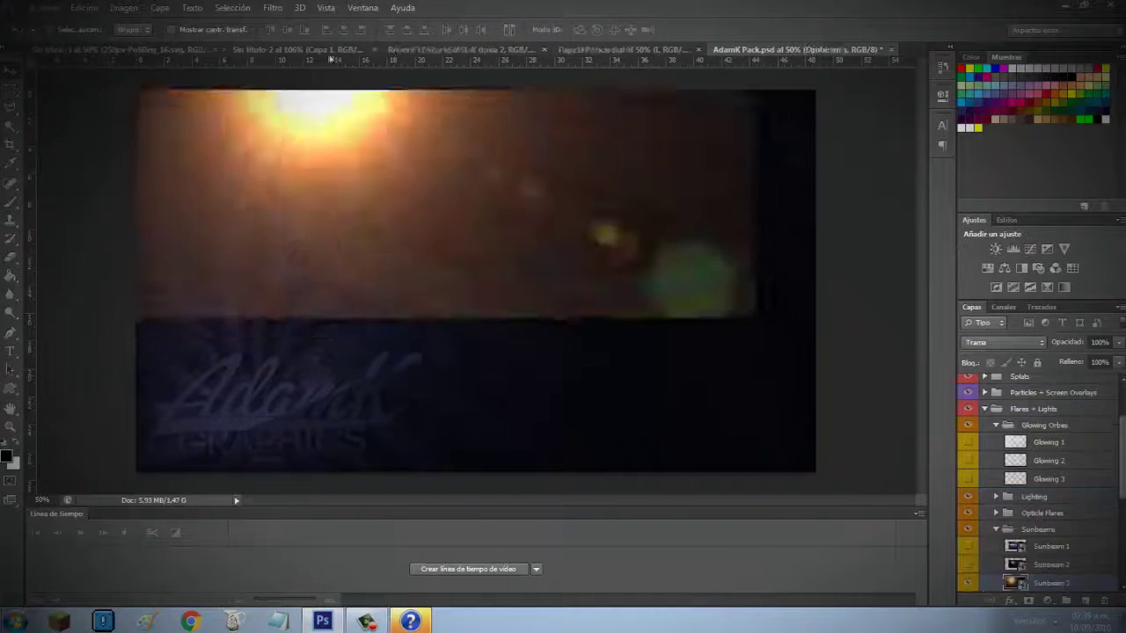
left_click_drag(330, 59, 771, 364)
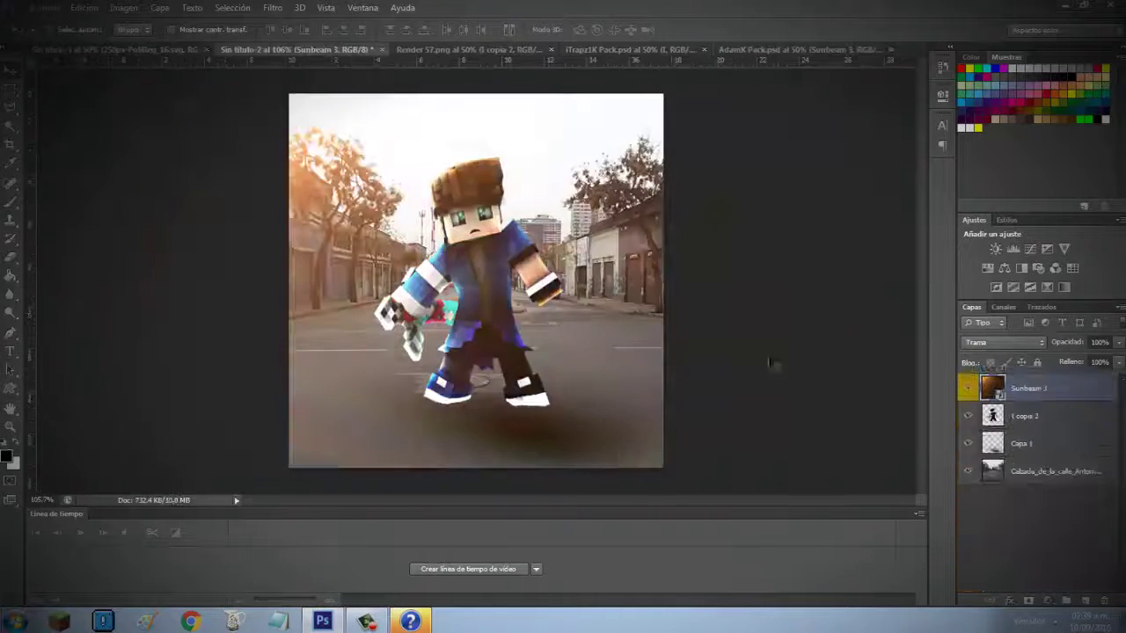
left_click_drag(699, 483, 779, 296)
Darken the image edges with black brush strokes on two new layers, faded to about 23%
key("Return")
left_click(1066, 601)
key("b")
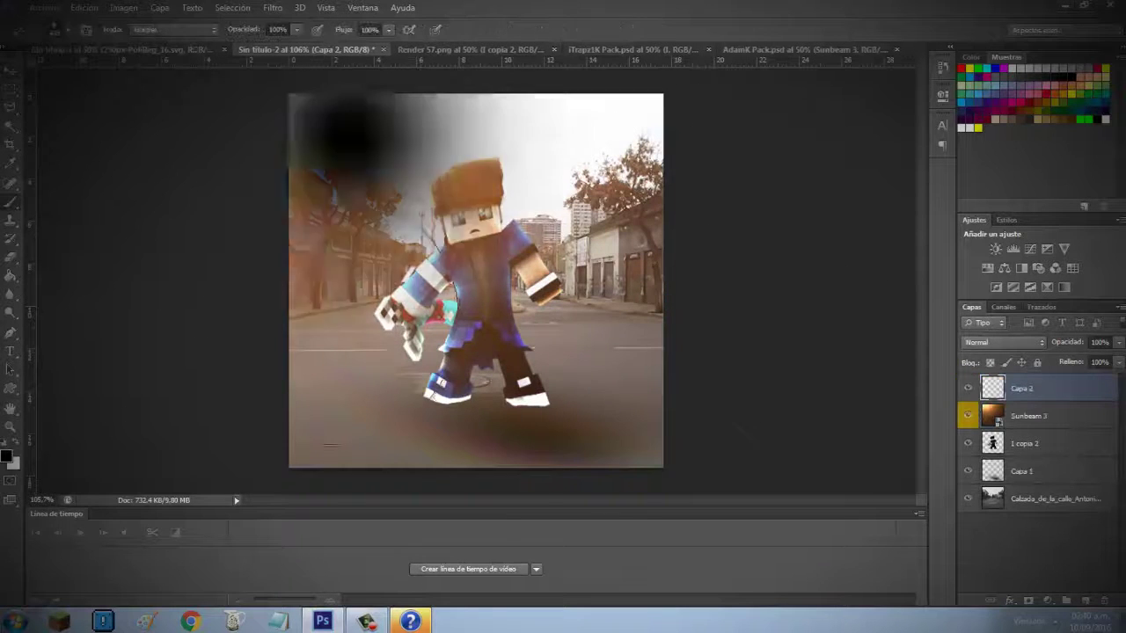
left_click_drag(334, 132, 633, 423)
left_click_drag(1106, 363, 1059, 362)
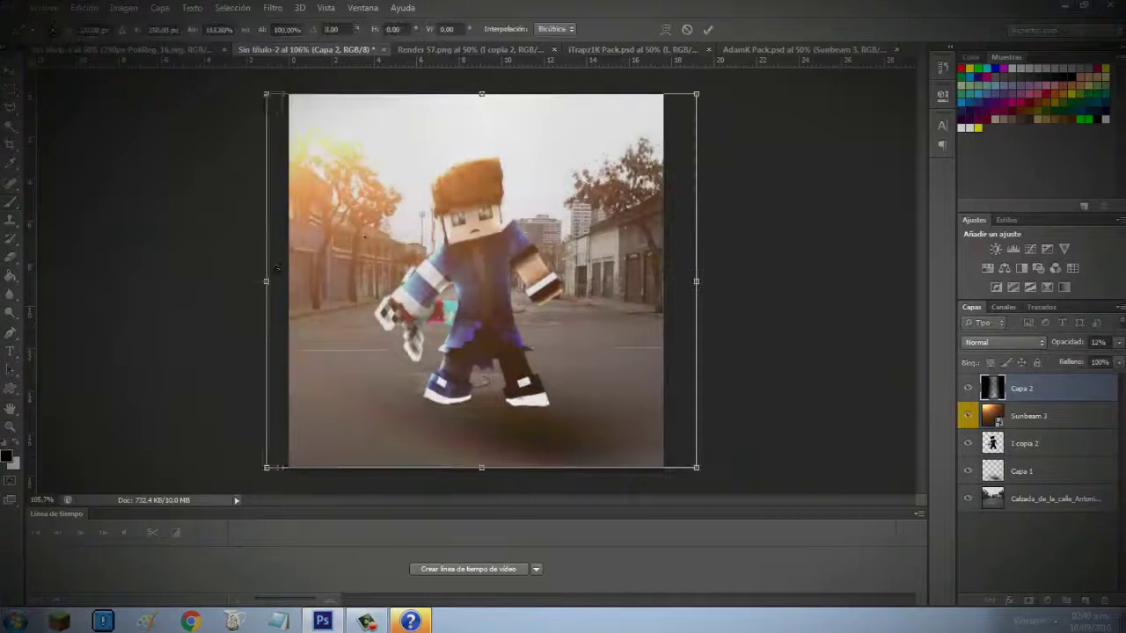
key("Return")
key("ctrl+shift+alt+n")
left_click_drag(334, 132, 633, 423)
left_click_drag(1106, 362, 1084, 361)
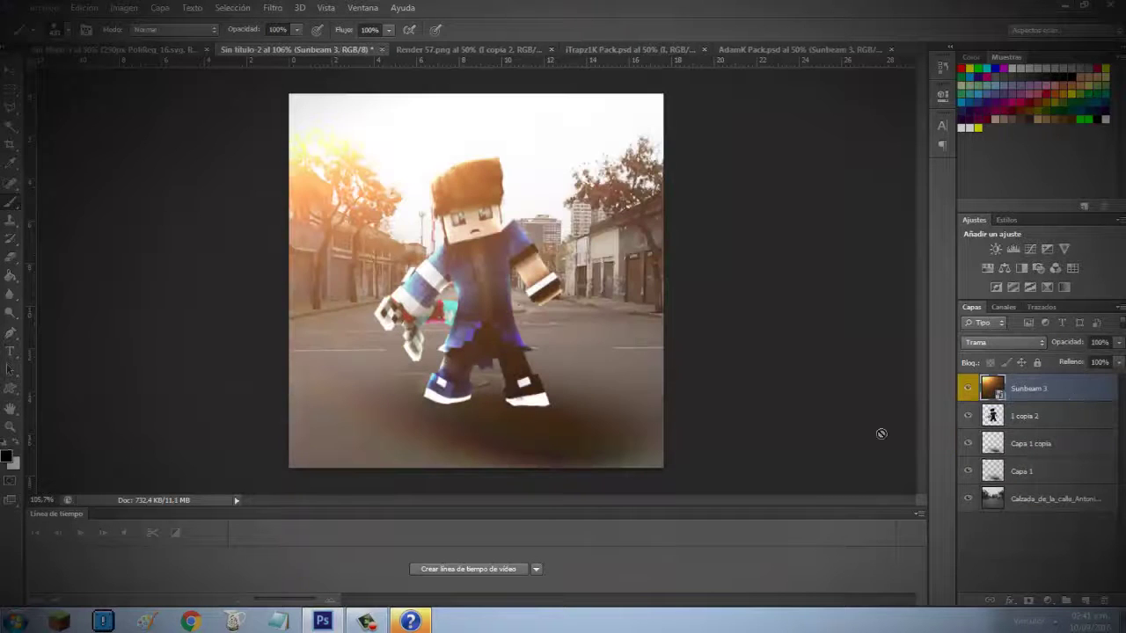
Place the Minecraft forest image 30.png as the new background
left_click(1021, 472)
left_click(17, 7)
left_click(144, 246)
left_click_drag(965, 230, 966, 332)
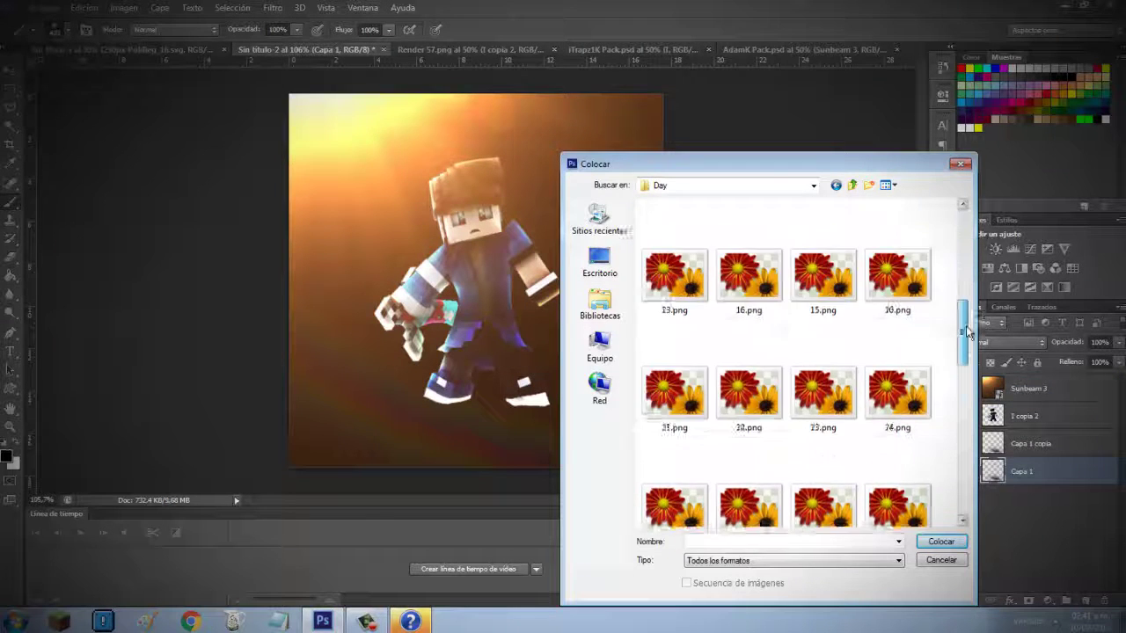
scroll(792, 370, "down", 2)
double_click(750, 422)
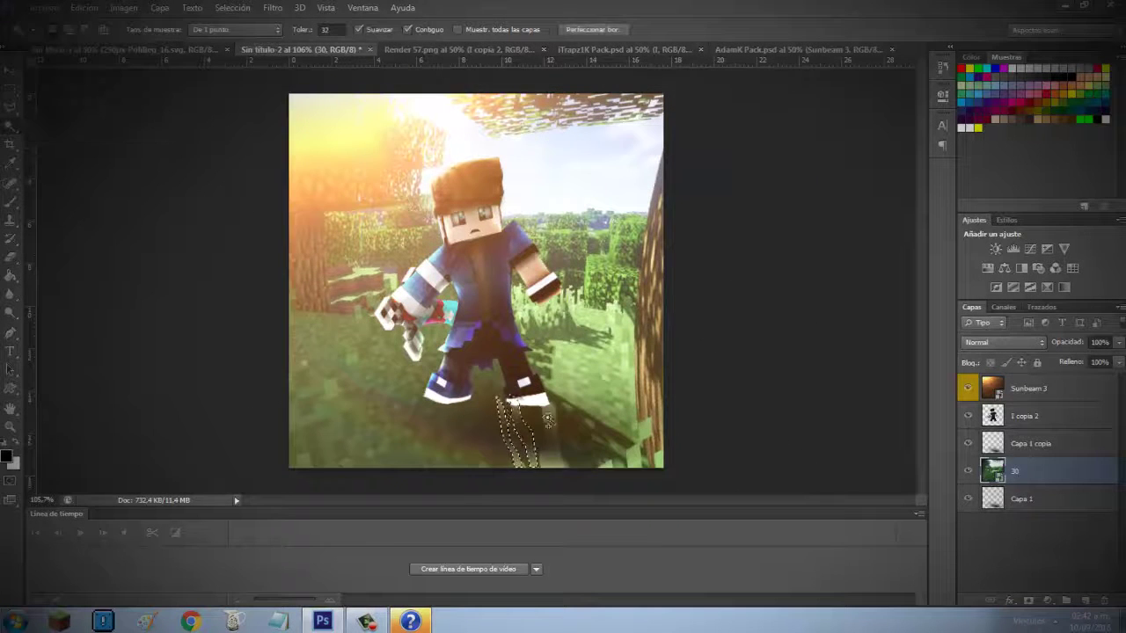
Copy the grass beneath the character's feet to a new layer above the character
key("ctrl+j")
left_click_drag(1055, 472, 1071, 415)
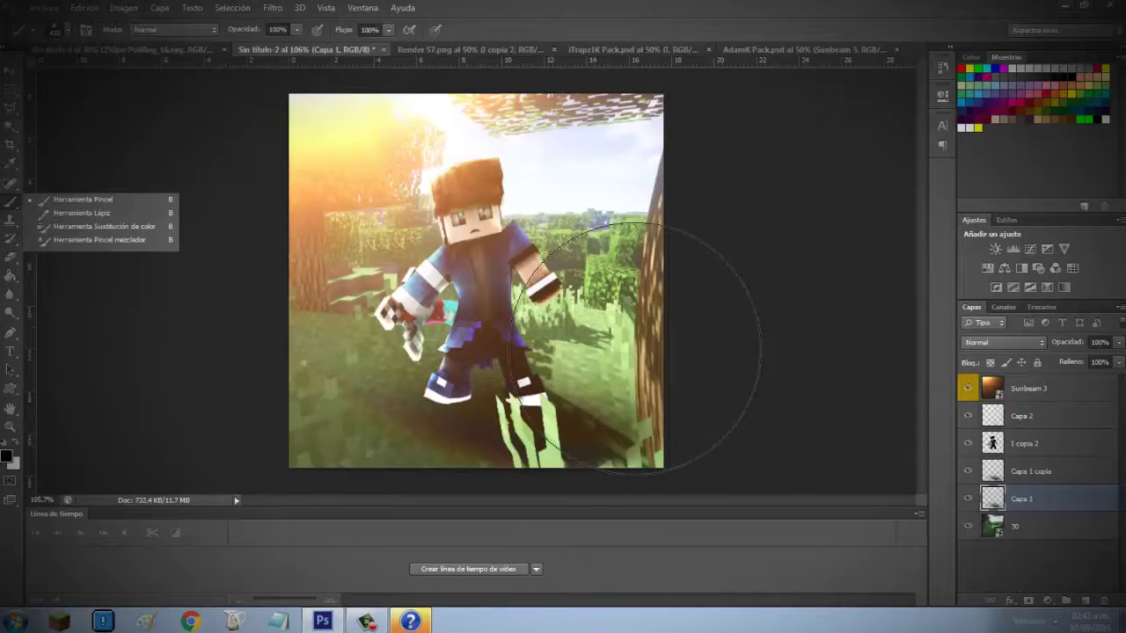
left_click(1056, 472)
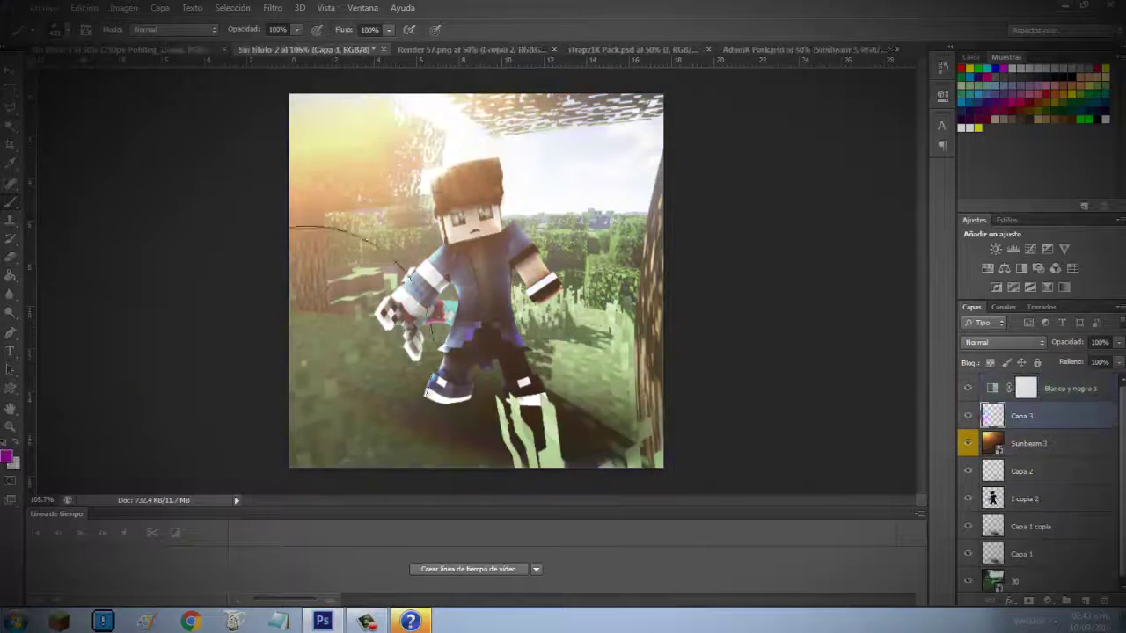
Select a rectangle covering most of the canvas for the pink-to-blue gradient
left_click_drag(291, 96, 635, 459)
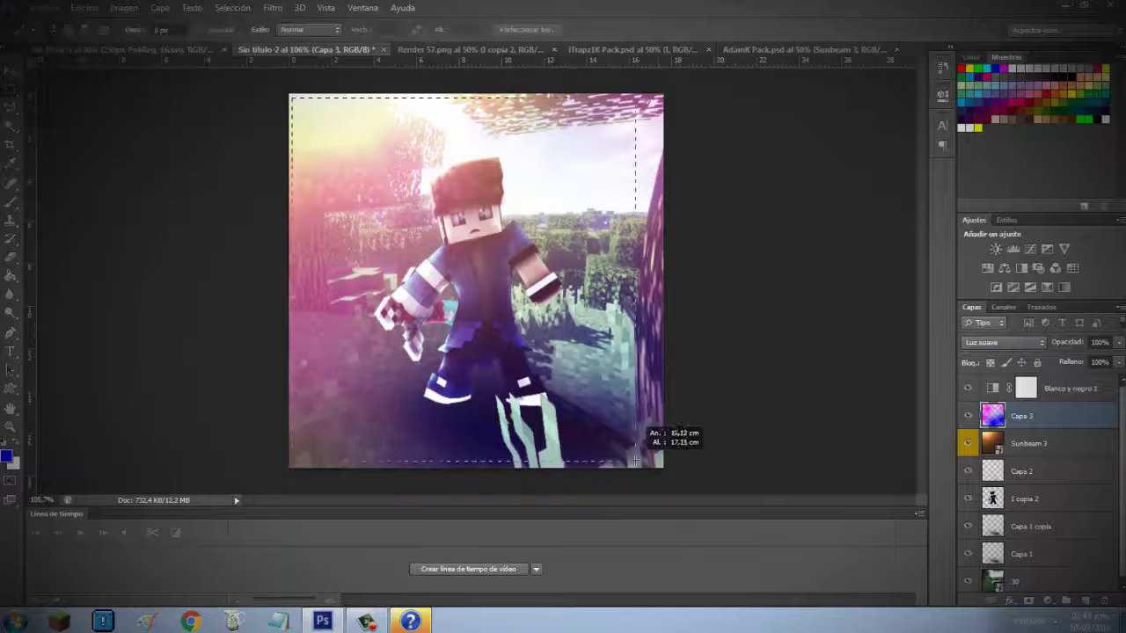